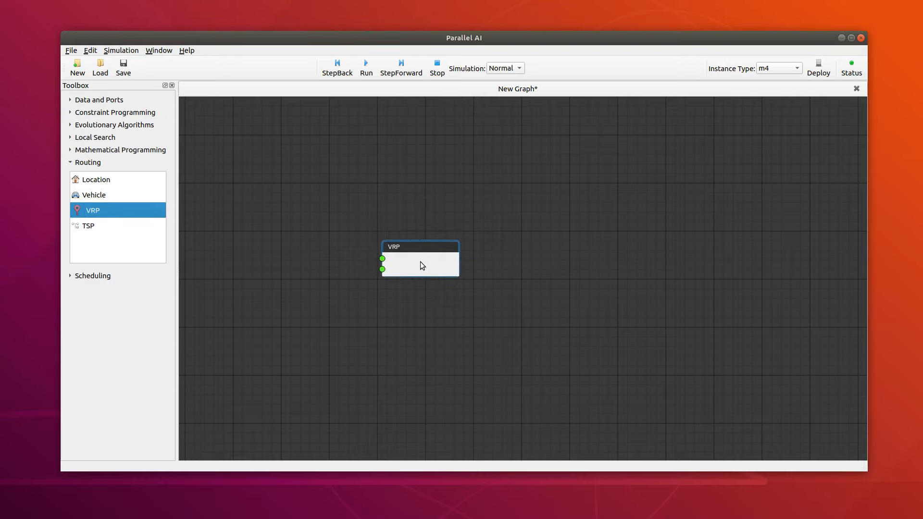
# Step: Add a Location node and a Vehicle node beside the VRP node, with Location above Vehicle
pyautogui.moveTo(103, 185); pyautogui.dragTo(268, 221)
pyautogui.moveTo(91, 196); pyautogui.dragTo(265, 286)
pyautogui.moveTo(298, 232); pyautogui.dragTo(298, 206)
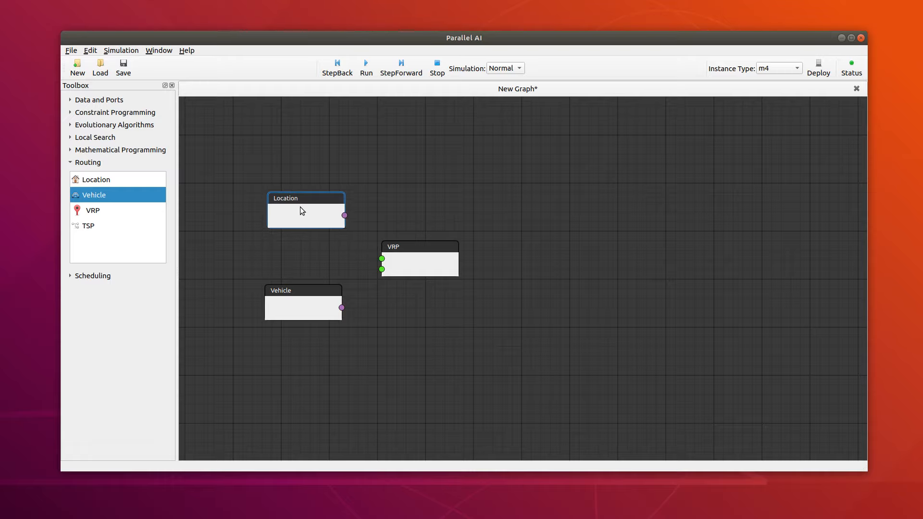
# Step: Open the Location node's settings and load a group named group1 for the location boston
pyautogui.doubleClick(300, 207)
pyautogui.moveTo(0, 101); pyautogui.dragTo(755, 95)
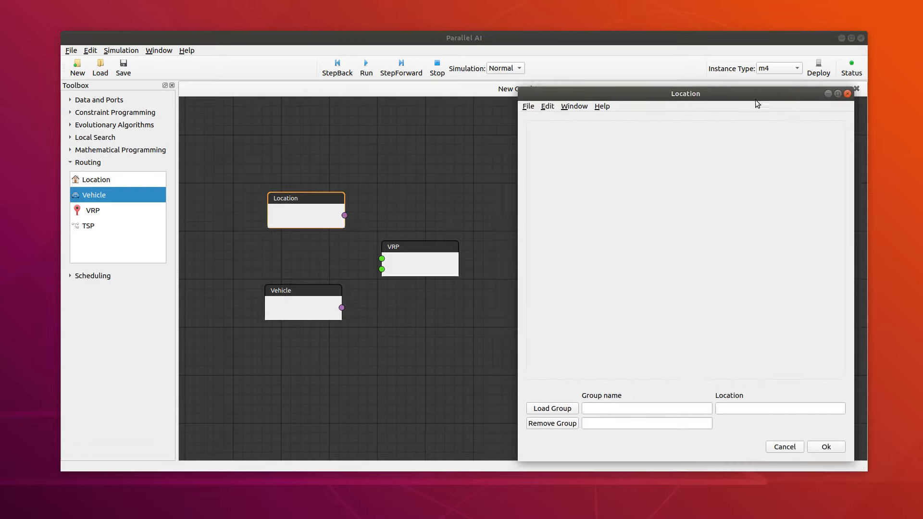
pyautogui.click(606, 407)
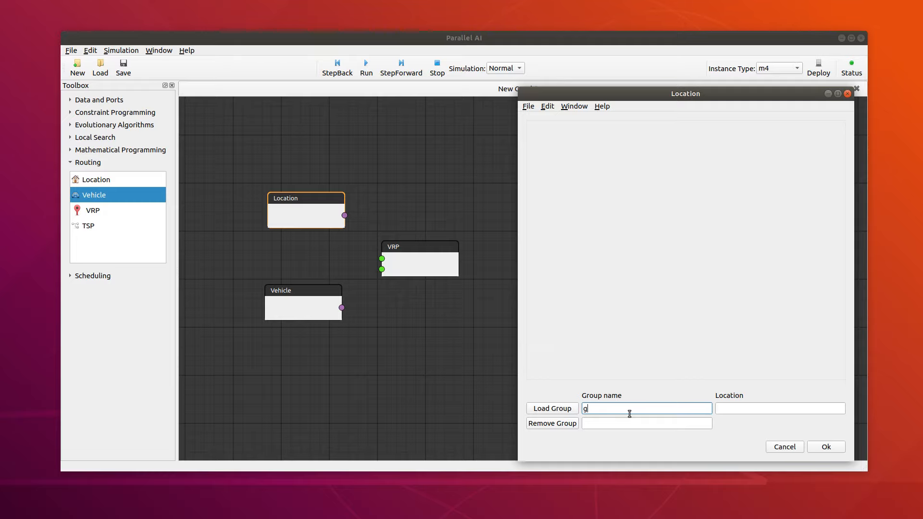
pyautogui.click(761, 409)
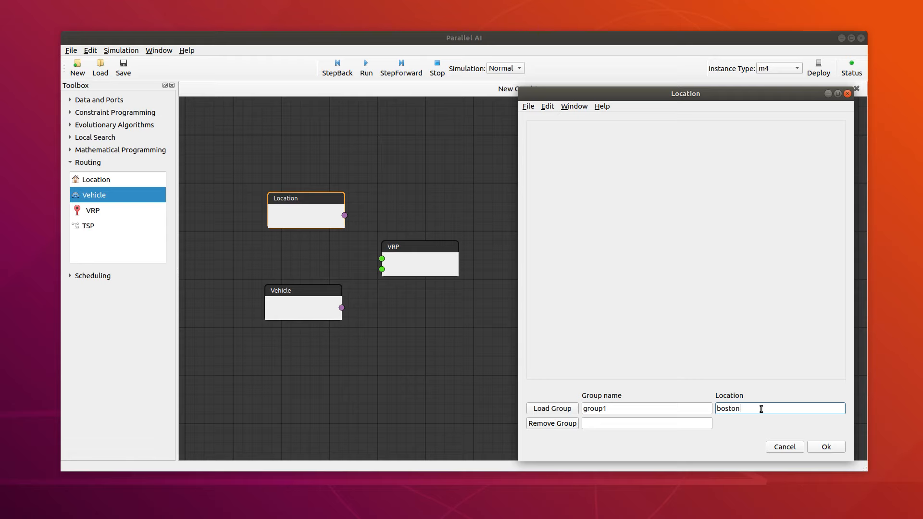
pyautogui.click(568, 409)
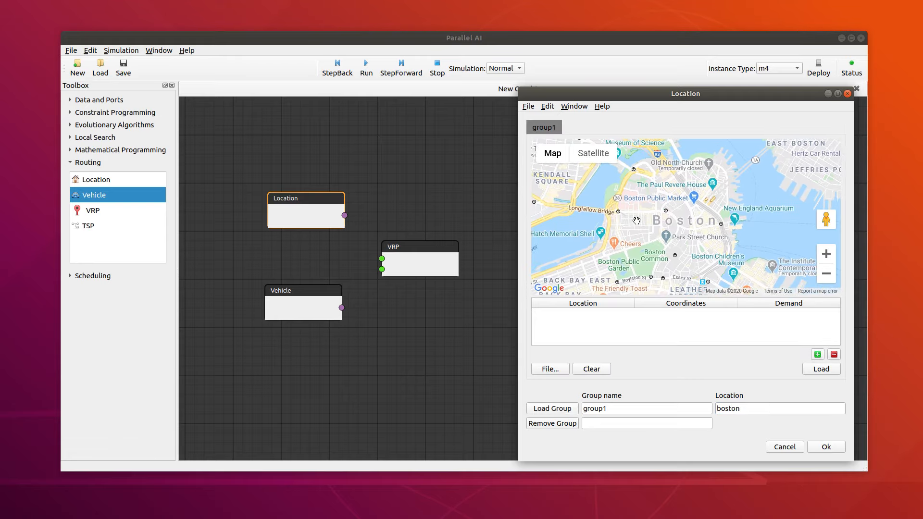
# Step: Mark three locations on group1's Boston map: near Garden St, Clarendon St and Prince St
pyautogui.click(636, 221)
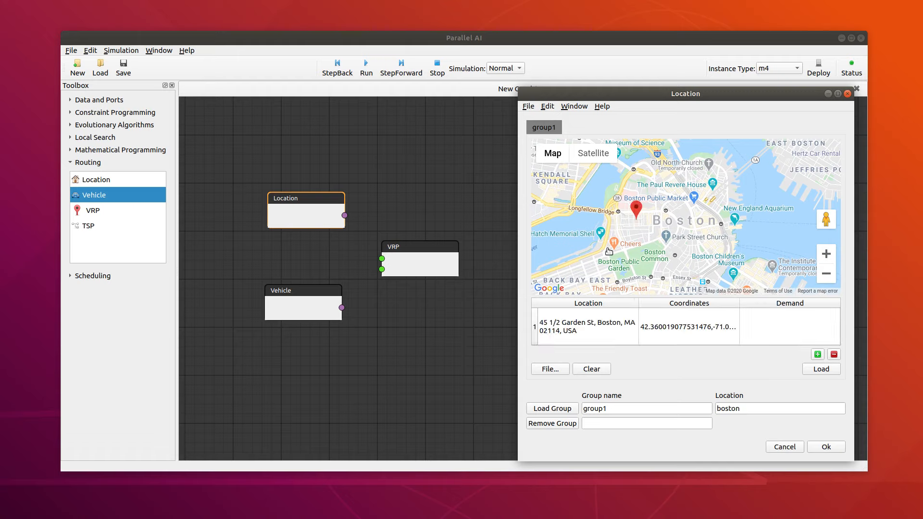
pyautogui.click(582, 269)
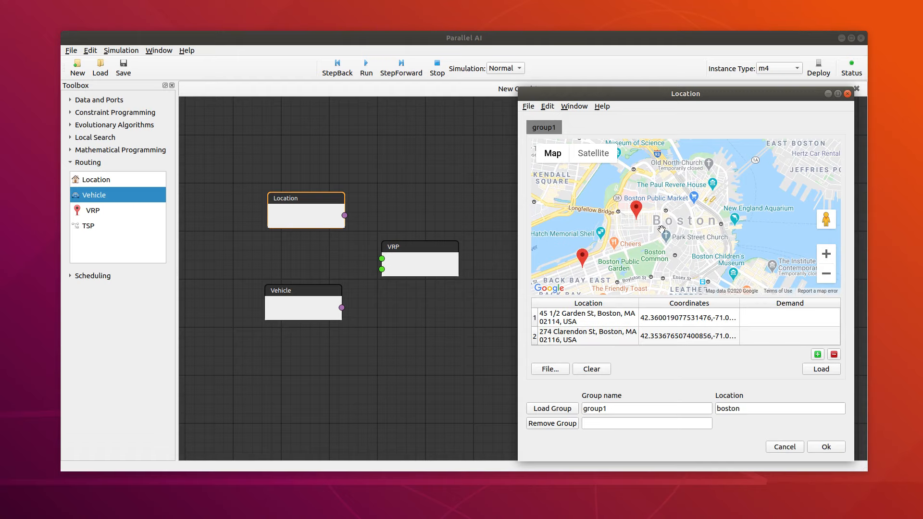
pyautogui.click(697, 177)
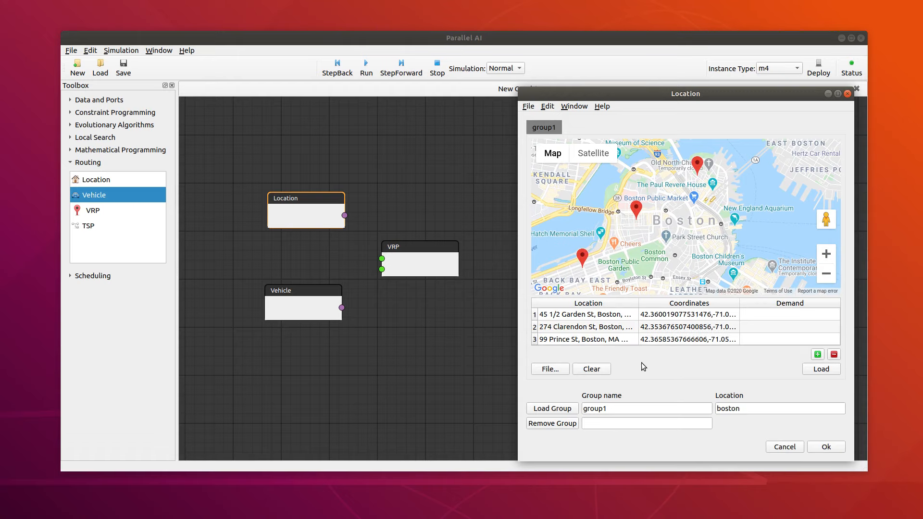
# Step: Load a second location group named group2 for new york and show its map
pyautogui.click(620, 410)
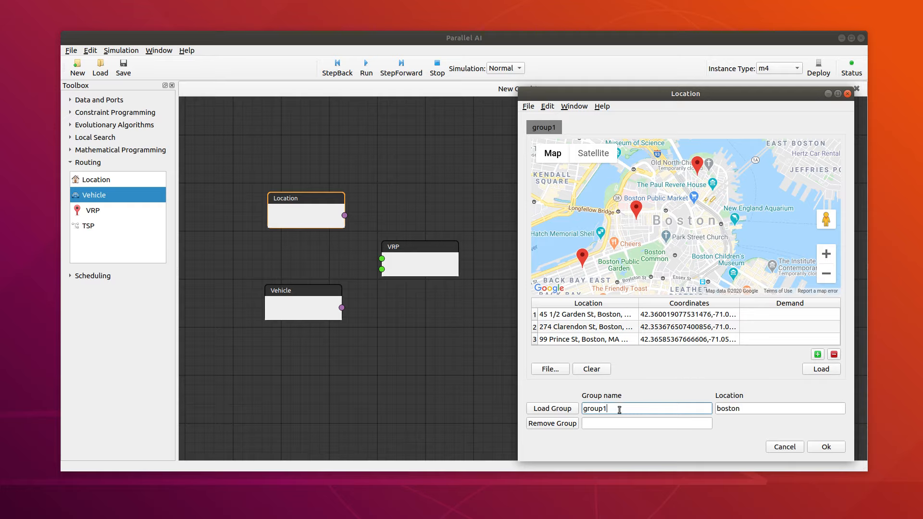
pyautogui.doubleClick(721, 409)
pyautogui.write('new york')
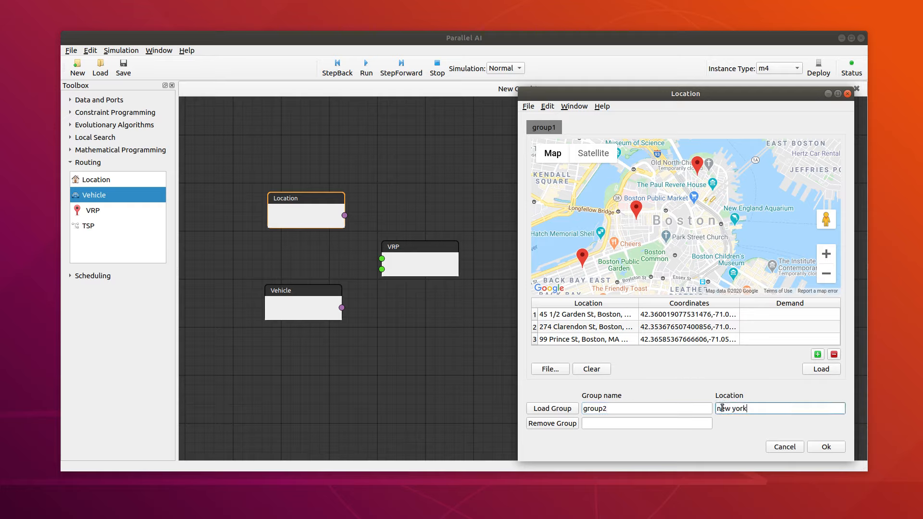
pyautogui.click(552, 408)
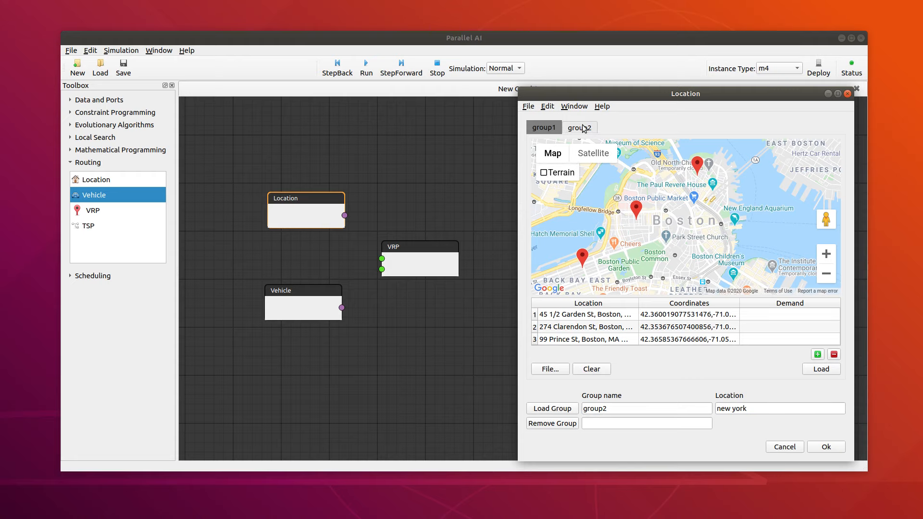
pyautogui.click(583, 127)
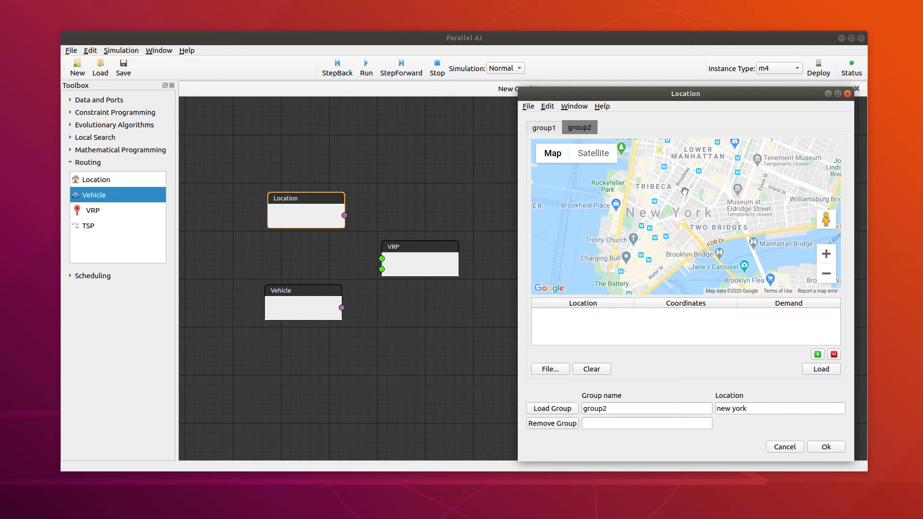
# Step: Mark three locations on group2's New York map: near Federal Plaza, Jay St and Greenwich St
pyautogui.click(676, 192)
pyautogui.click(645, 169)
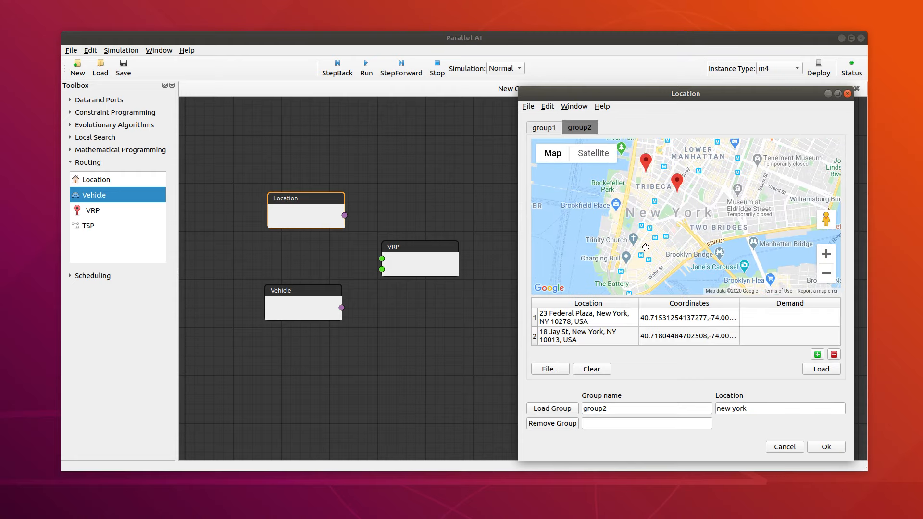
pyautogui.click(635, 201)
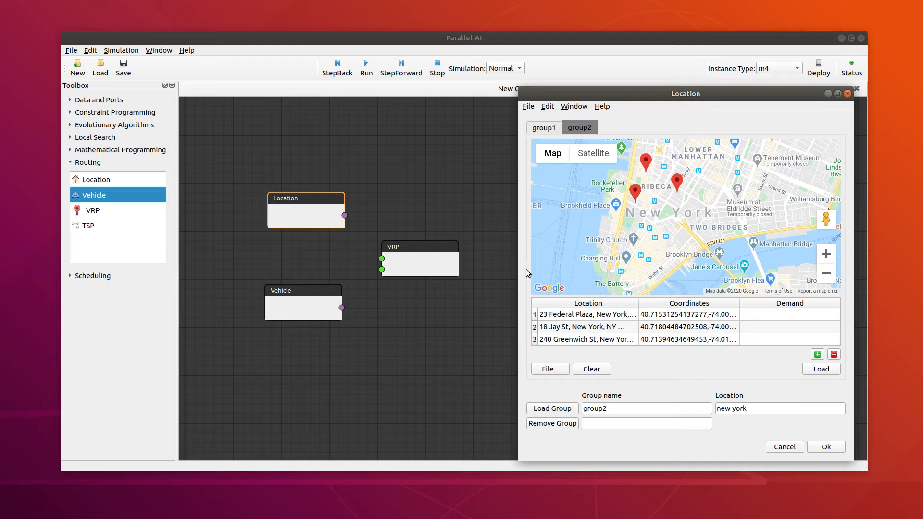
# Step: Set the Location window aside and view the Vehicle node's group settings, closing them without entering anything
pyautogui.moveTo(599, 91); pyautogui.dragTo(649, 91)
pyautogui.click(316, 299)
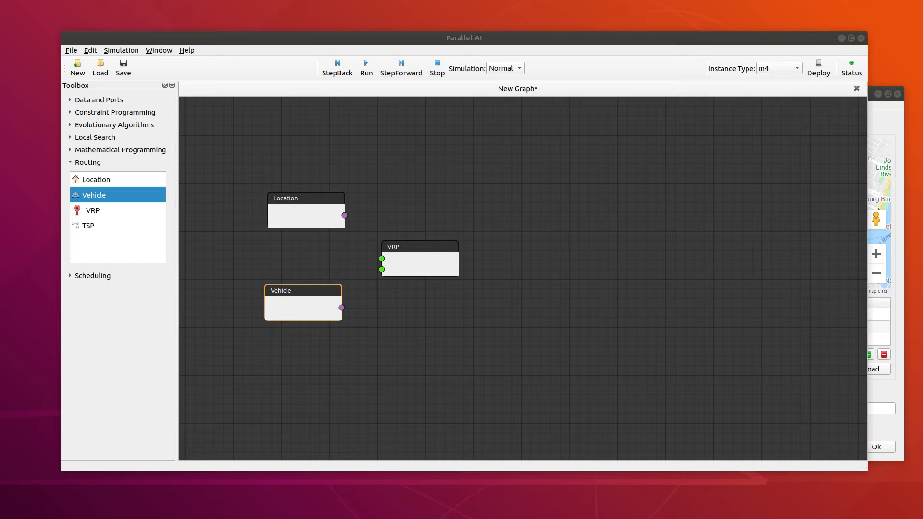
pyautogui.moveTo(534, 84); pyautogui.dragTo(543, 84)
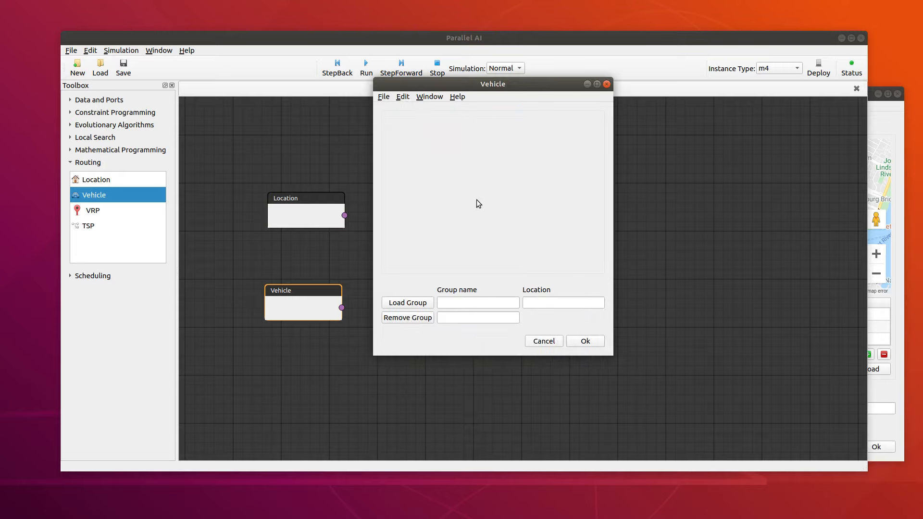
pyautogui.click(607, 85)
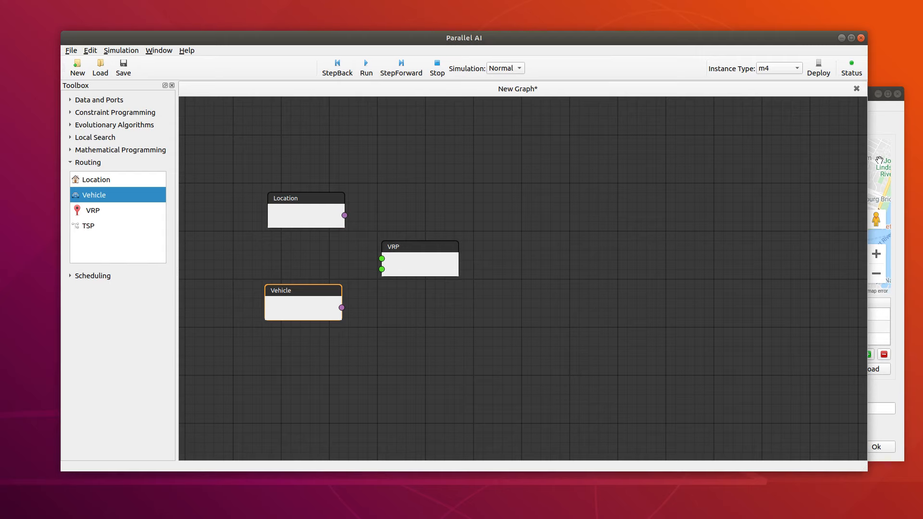
# Step: Close the Location settings and delete the Location and Vehicle nodes from the graph
pyautogui.click(872, 184)
pyautogui.moveTo(670, 98); pyautogui.dragTo(622, 88)
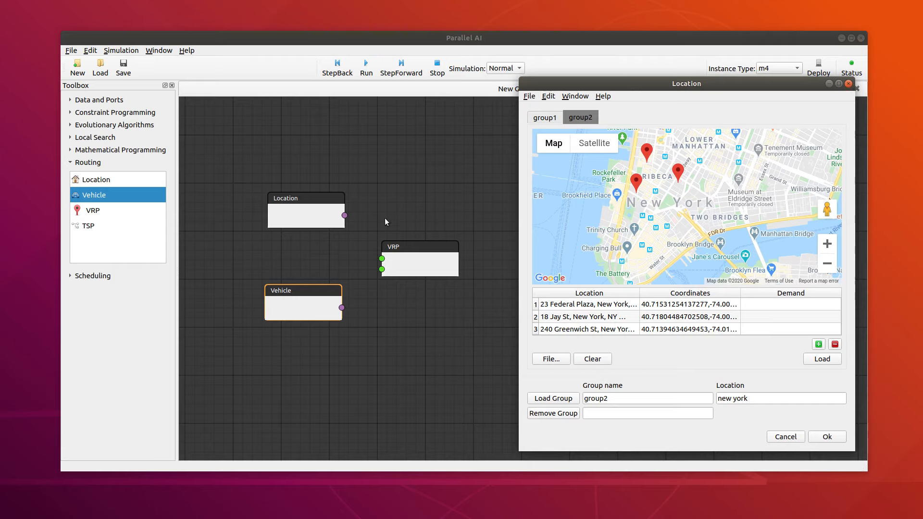
pyautogui.click(331, 224)
pyautogui.click(849, 85)
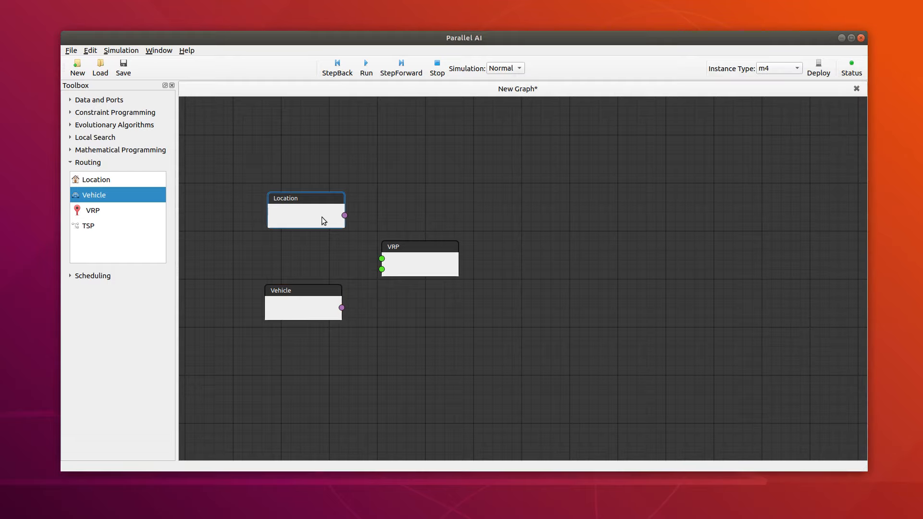
pyautogui.press('Delete')
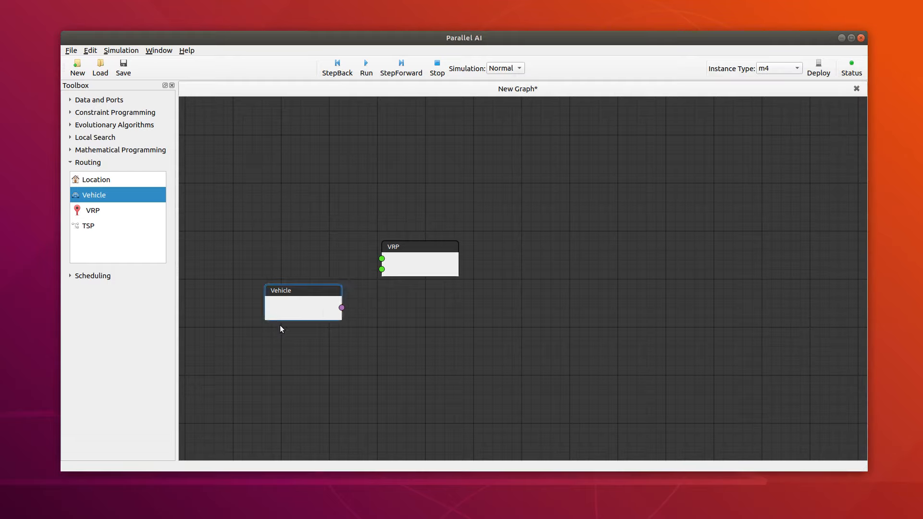
pyautogui.click(289, 302)
pyautogui.press('Delete')
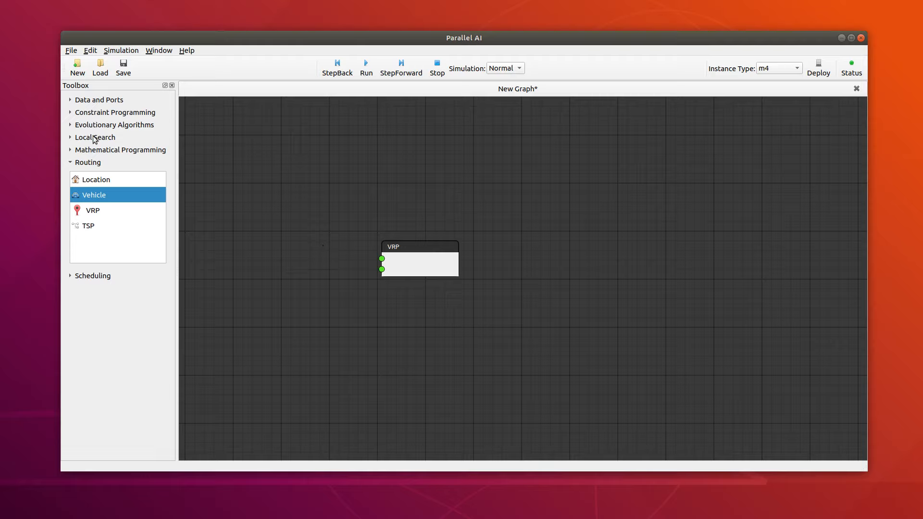
# Step: Add two JSON nodes from Data and Ports beside the VRP node, aligned one above the other
pyautogui.click(70, 101)
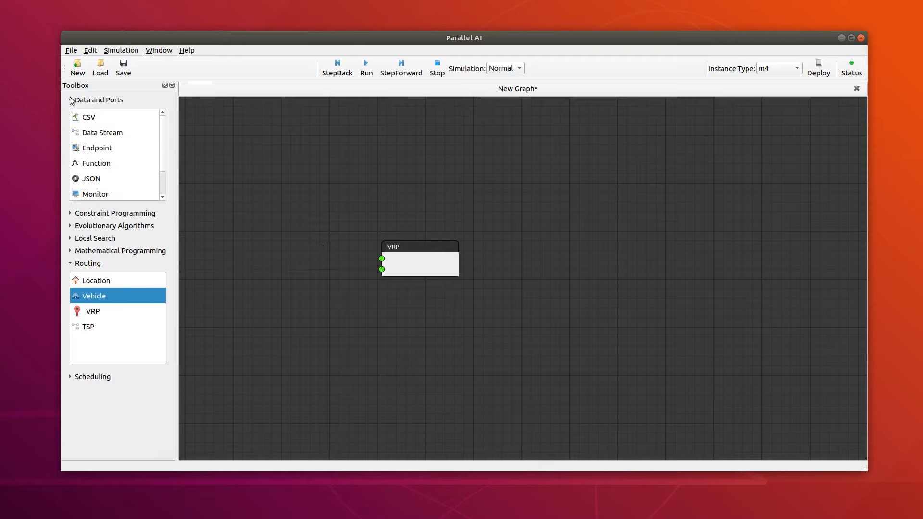
pyautogui.moveTo(91, 186); pyautogui.dragTo(255, 212)
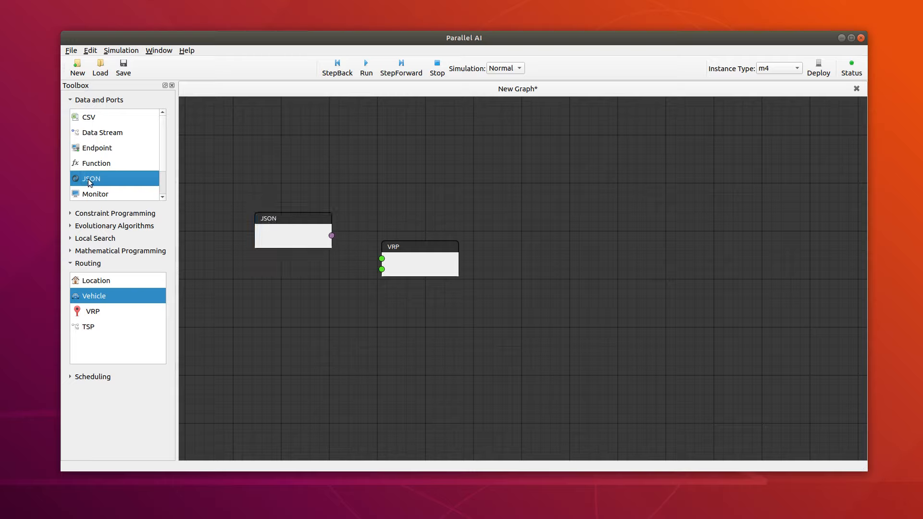
pyautogui.moveTo(91, 178); pyautogui.dragTo(289, 294)
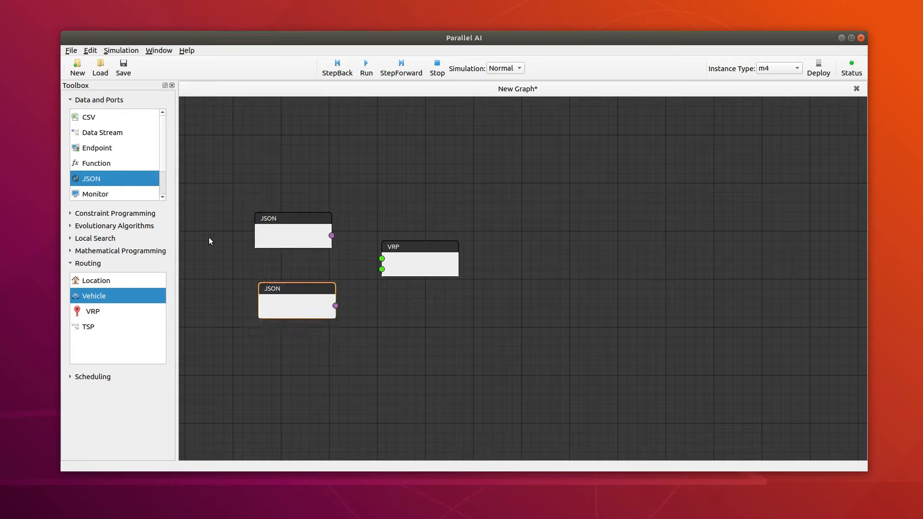
pyautogui.click(279, 227)
pyautogui.click(291, 307)
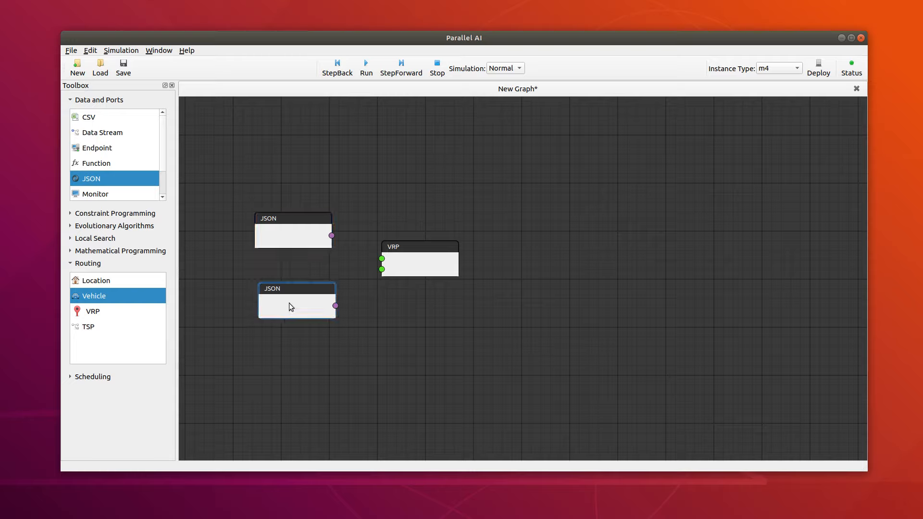
pyautogui.moveTo(282, 301); pyautogui.dragTo(279, 295)
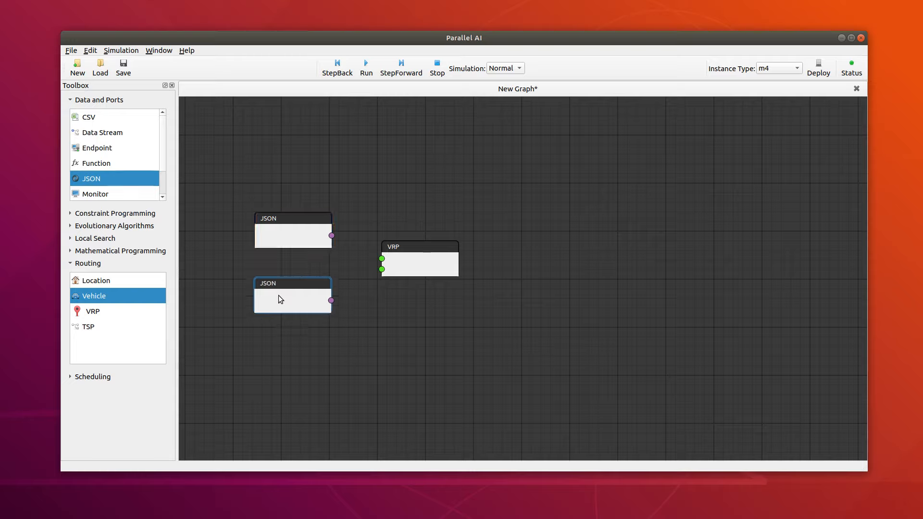
# Step: Connect both JSON nodes to the two VRP inputs and move the upper JSON node slightly higher
pyautogui.click(322, 241)
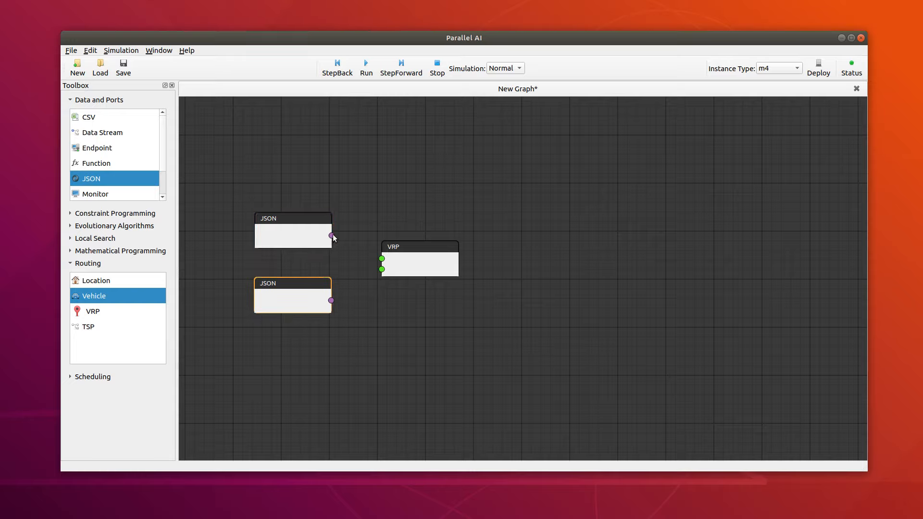
pyautogui.moveTo(381, 264); pyautogui.dragTo(383, 270)
pyautogui.moveTo(292, 235); pyautogui.dragTo(290, 217)
# Step: Open the upper JSON node's editor, switch to Atom and copy the entire contents of location.json
pyautogui.doubleClick(290, 216)
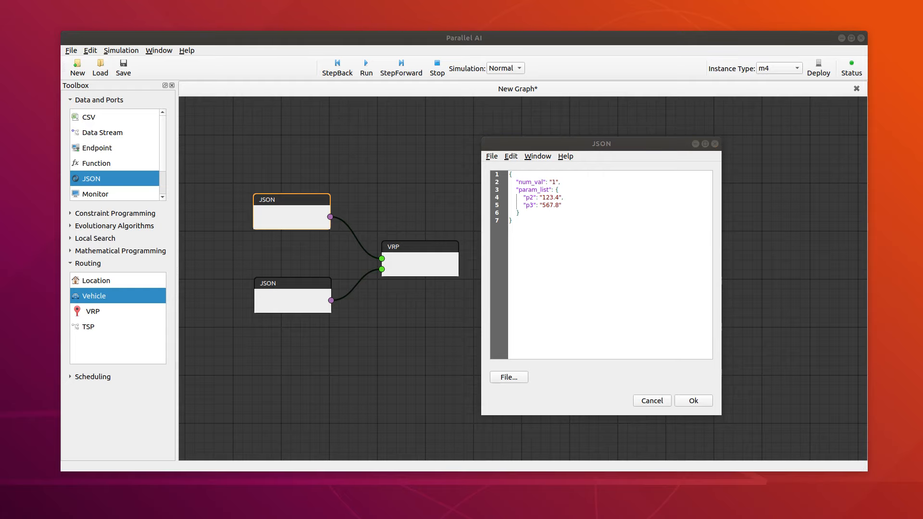
pyautogui.moveTo(0, 72); pyautogui.dragTo(558, 56)
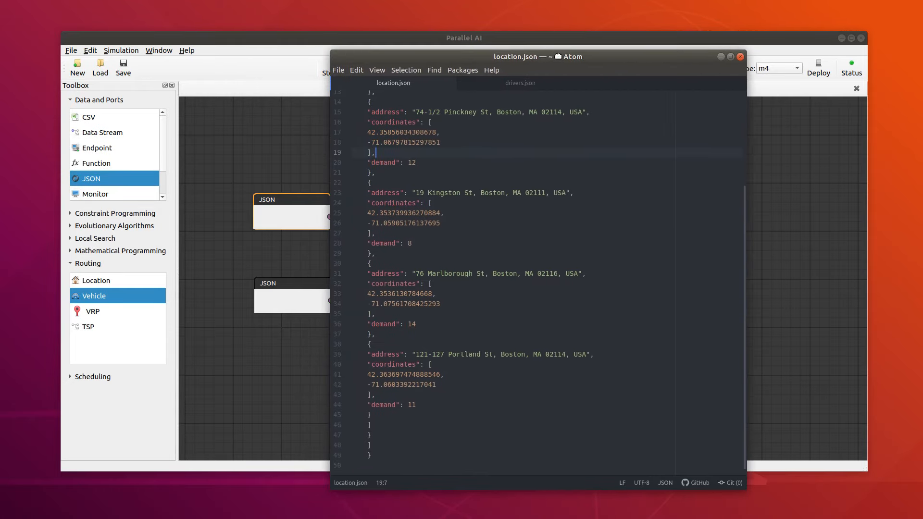
pyautogui.scroll(3, 491, 305)
pyautogui.scroll(2, 470, 212)
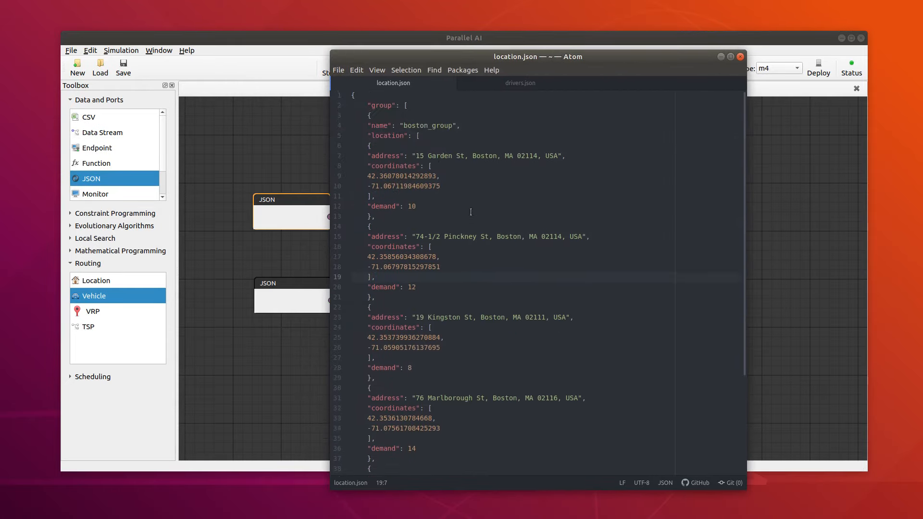
pyautogui.hotkey('ctrl', 'a')
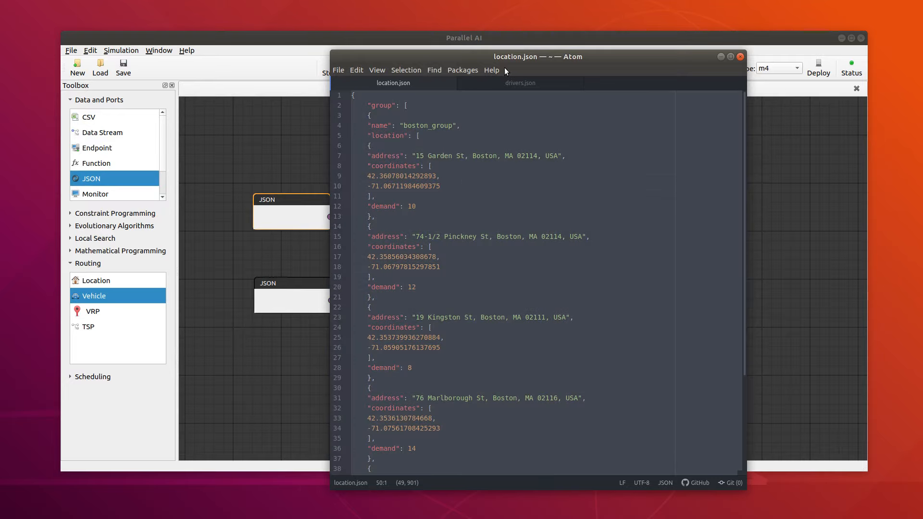
pyautogui.moveTo(498, 57); pyautogui.dragTo(0, 115)
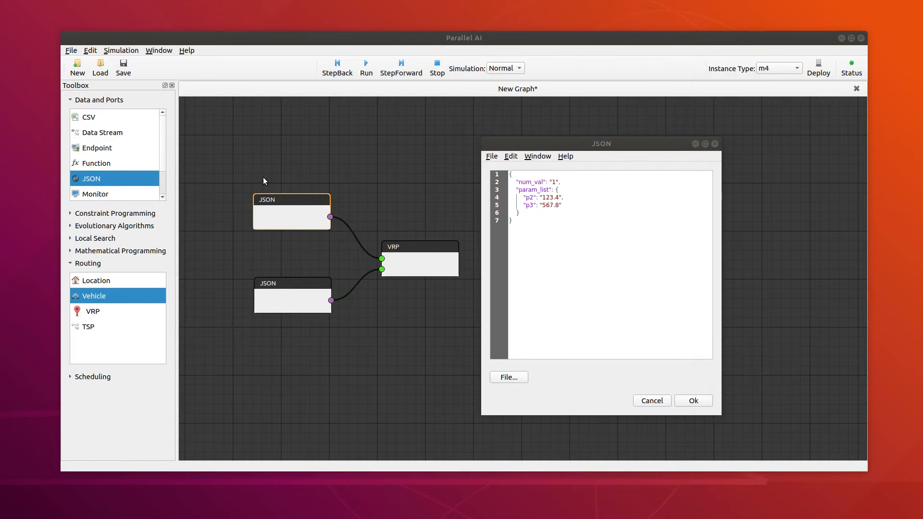
# Step: Replace the upper JSON node's default code with the copied boston_group location data, review it and accept
pyautogui.click(625, 277)
pyautogui.hotkey('ctrl', 'a')
pyautogui.hotkey('ctrl', 'v')
pyautogui.scroll(4, 607, 293)
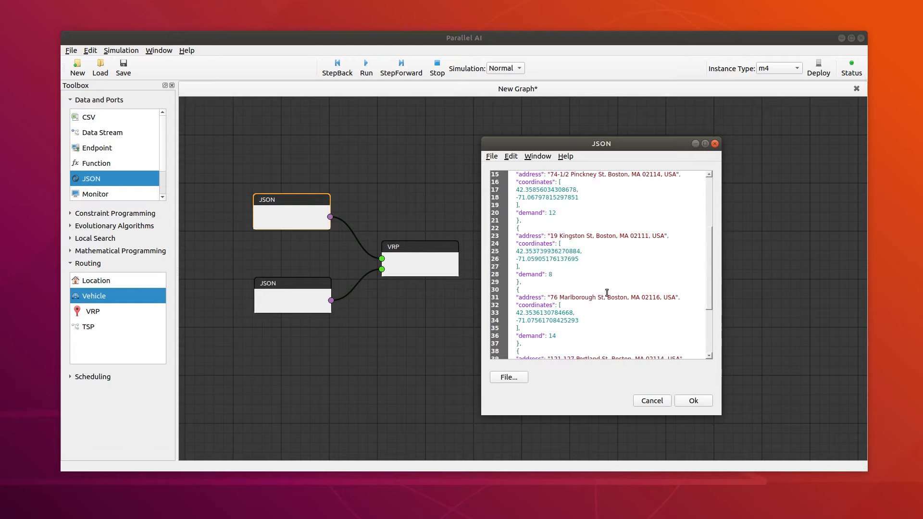
pyautogui.scroll(5, 607, 293)
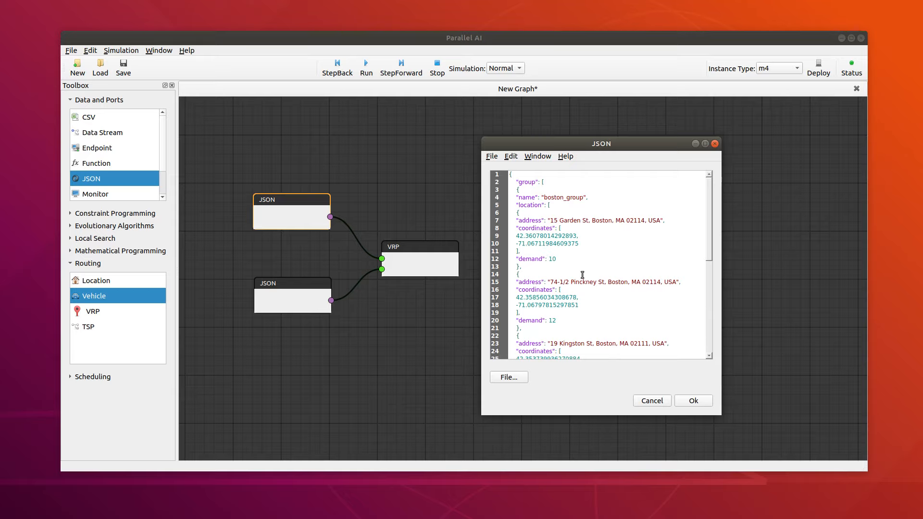
pyautogui.scroll(-6, 610, 274)
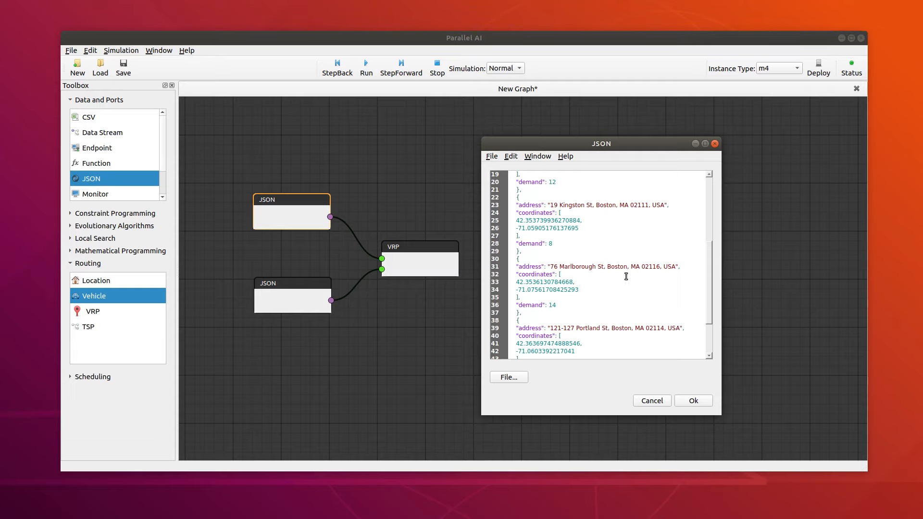
pyautogui.click(702, 405)
# Step: Open the lower JSON node's editor, bring up Atom and copy the entire contents of drivers.json
pyautogui.click(298, 300)
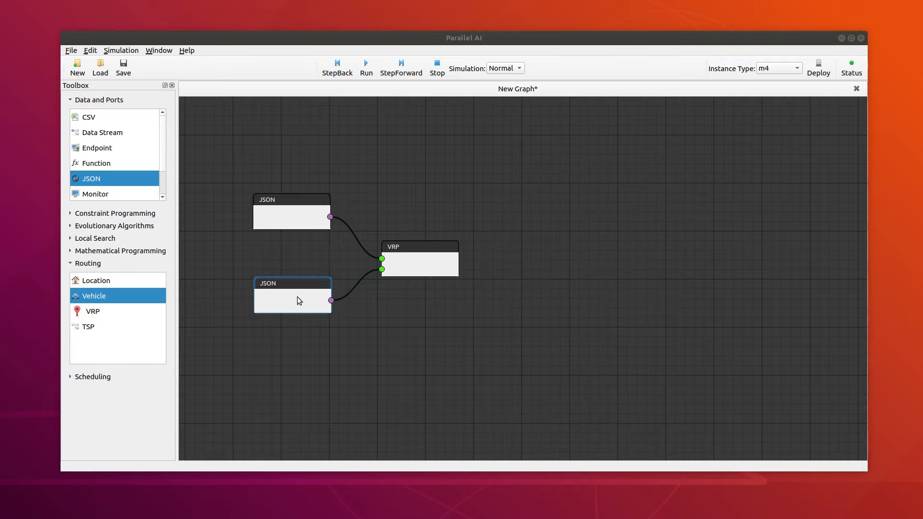
pyautogui.click(297, 297)
pyautogui.moveTo(0, 110); pyautogui.dragTo(699, 108)
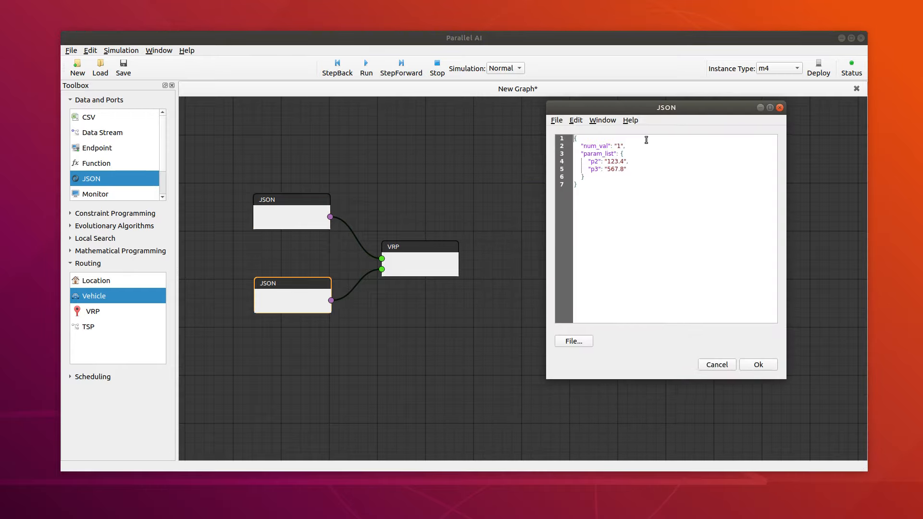
pyautogui.moveTo(0, 89); pyautogui.dragTo(327, 89)
pyautogui.click(328, 89)
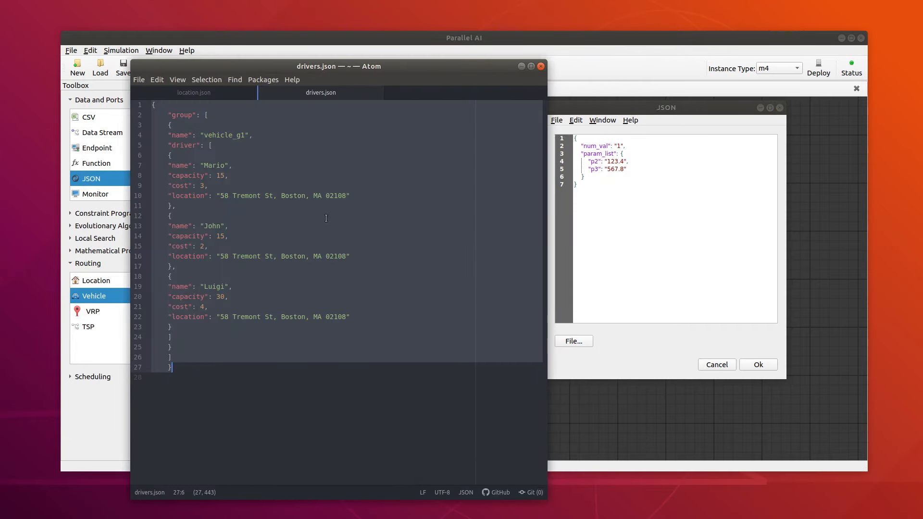
pyautogui.hotkey('ctrl', 'a')
pyautogui.hotkey('ctrl', 'c')
# Step: Replace the lower JSON node's default code with the copied vehicle_g1 driver data, move Atom out of the way and accept
pyautogui.click(669, 214)
pyautogui.hotkey('ctrl', 'a')
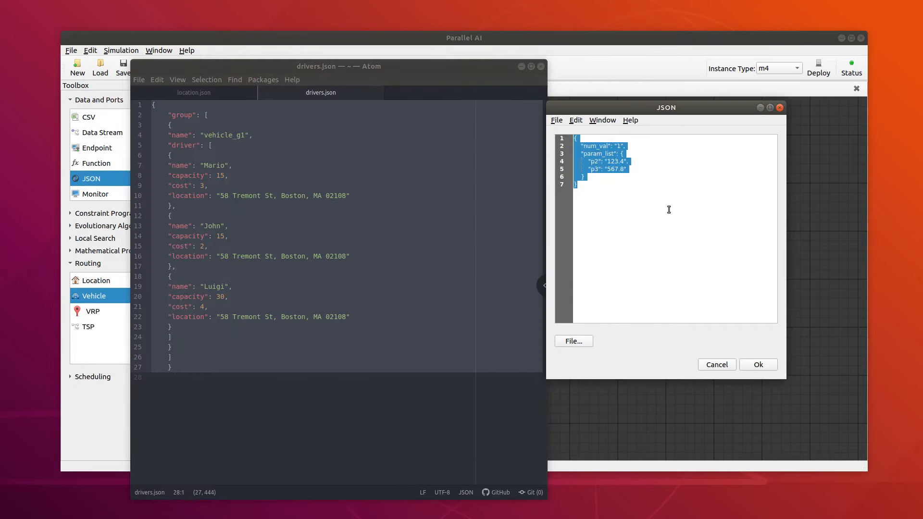
pyautogui.hotkey('ctrl', 'v')
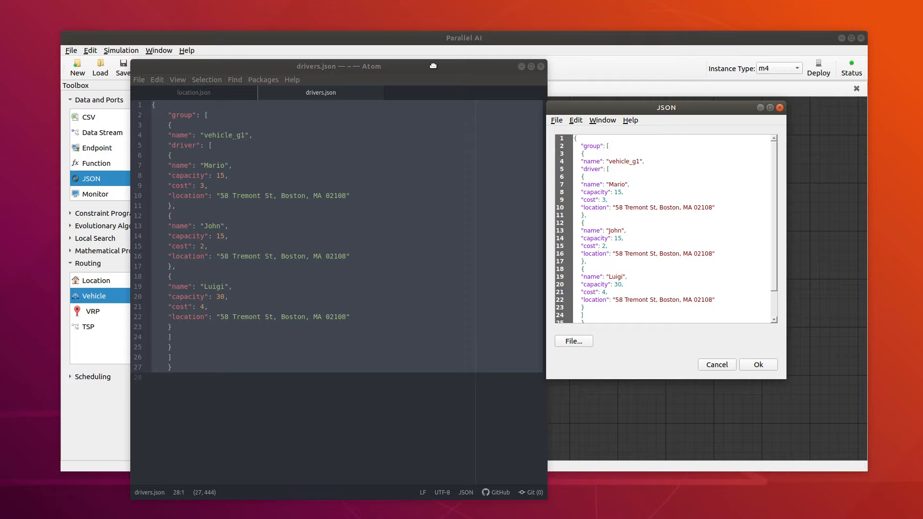
pyautogui.moveTo(432, 66); pyautogui.dragTo(0, 82)
pyautogui.click(764, 368)
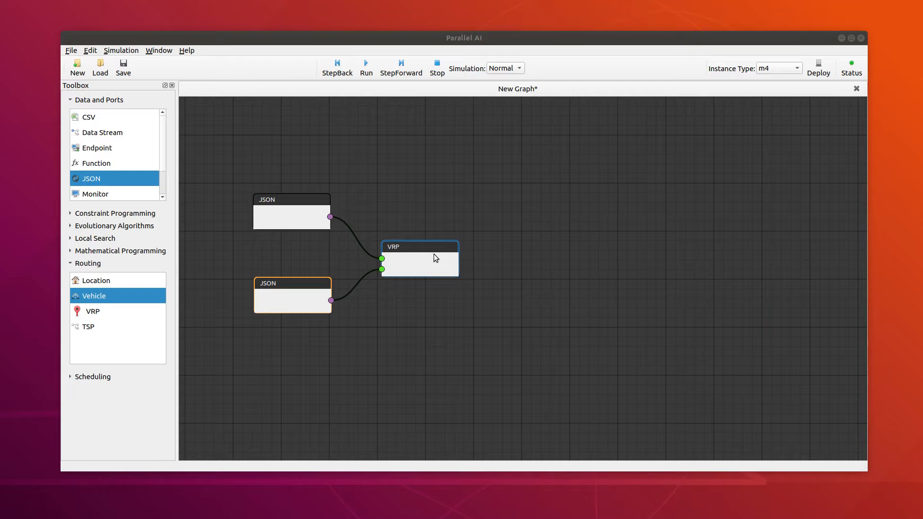
# Step: Open the VRP node's window, arrange it beside the graph and run the simulation
pyautogui.click(434, 254)
pyautogui.moveTo(411, 154); pyautogui.dragTo(803, 26)
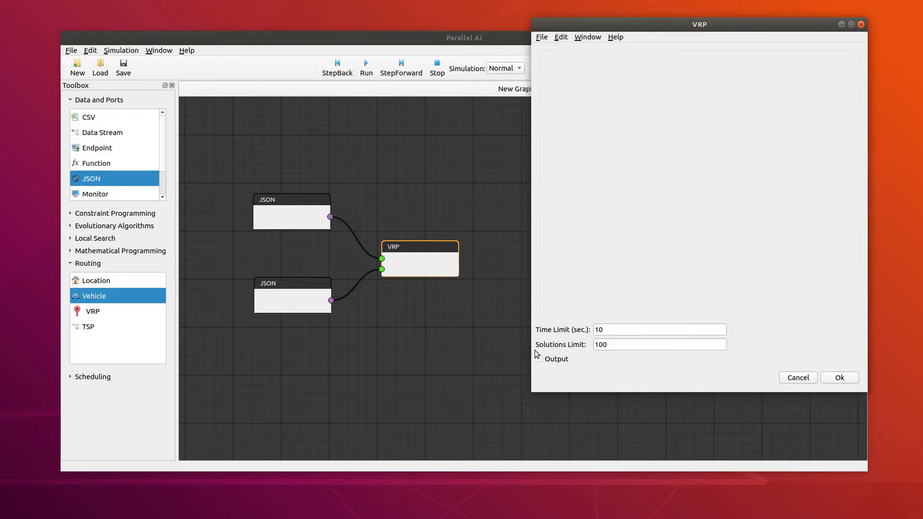
pyautogui.moveTo(598, 24); pyautogui.dragTo(623, 27)
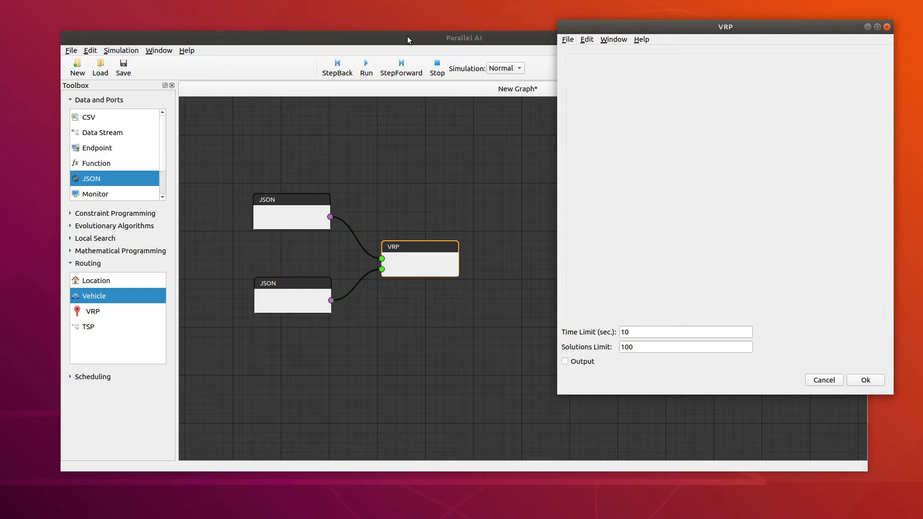
pyautogui.moveTo(408, 37); pyautogui.dragTo(391, 58)
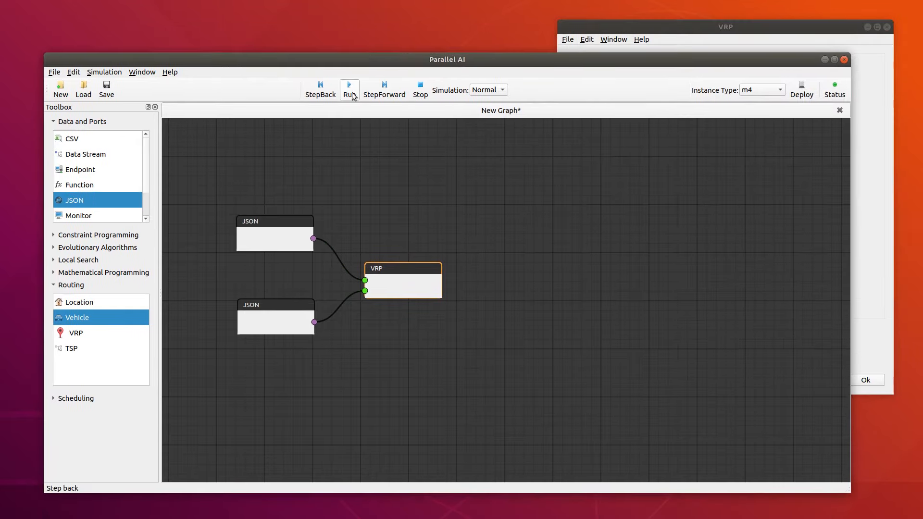
pyautogui.click(350, 91)
pyautogui.moveTo(637, 30); pyautogui.dragTo(552, 32)
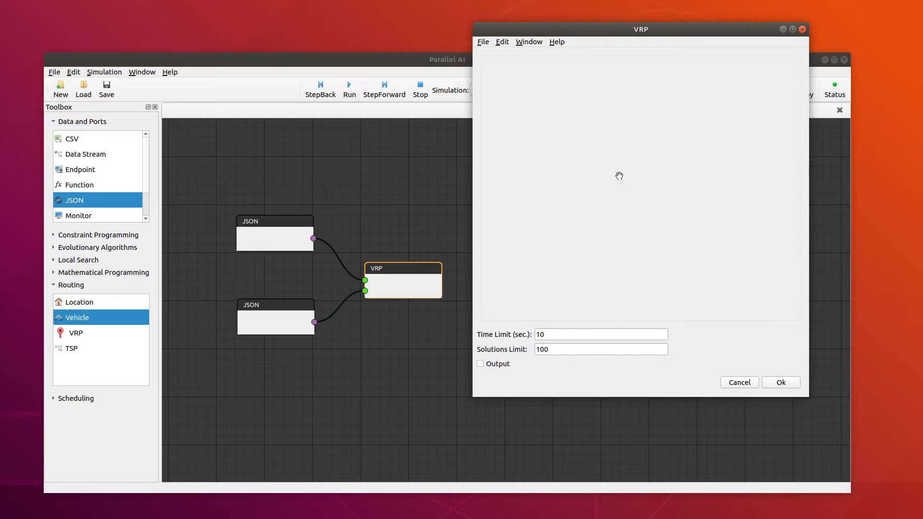
# Step: Examine the boston_group-vehicle_g1 result on the map, viewing all routes together and each of the three drivers' routes individually
pyautogui.scroll(1, 644, 207)
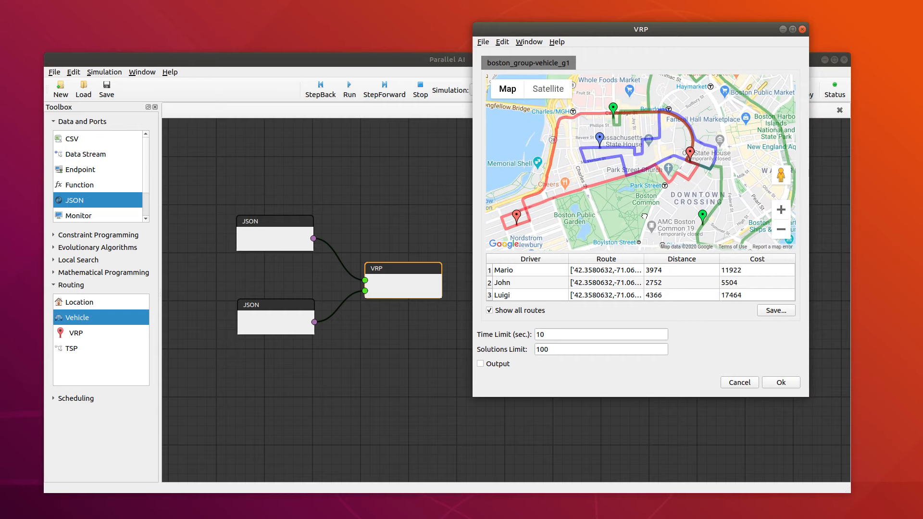
pyautogui.scroll(-1, 644, 206)
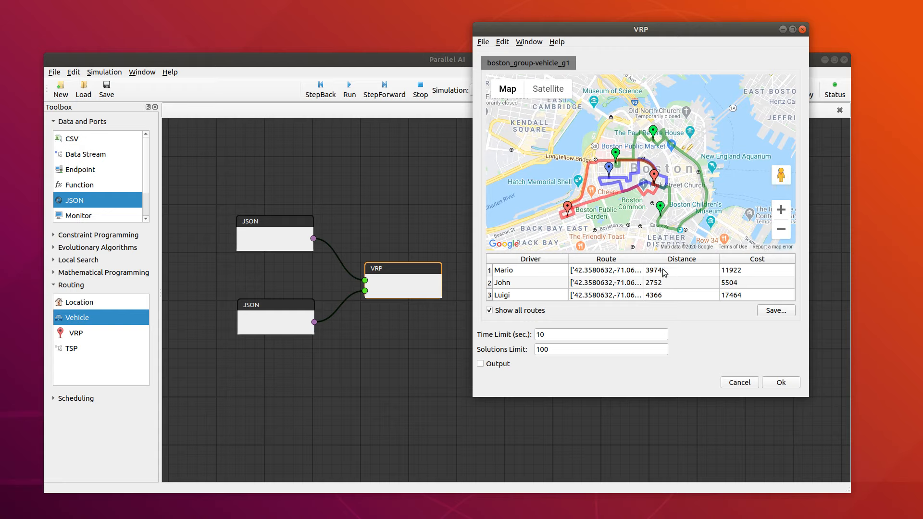
pyautogui.click(525, 284)
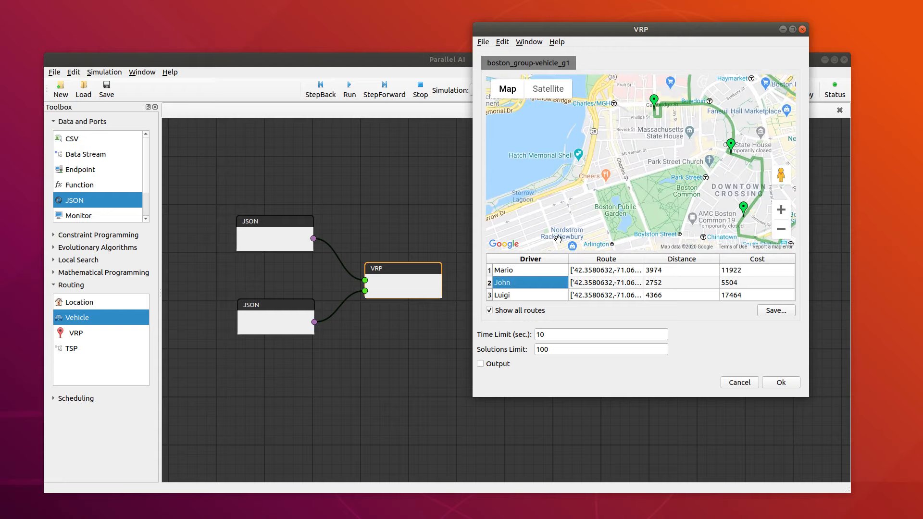
pyautogui.click(535, 270)
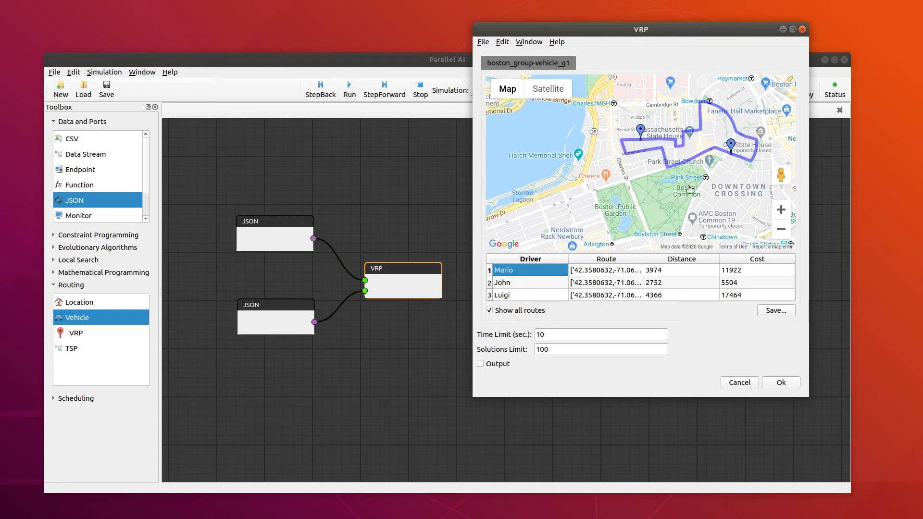
pyautogui.click(510, 298)
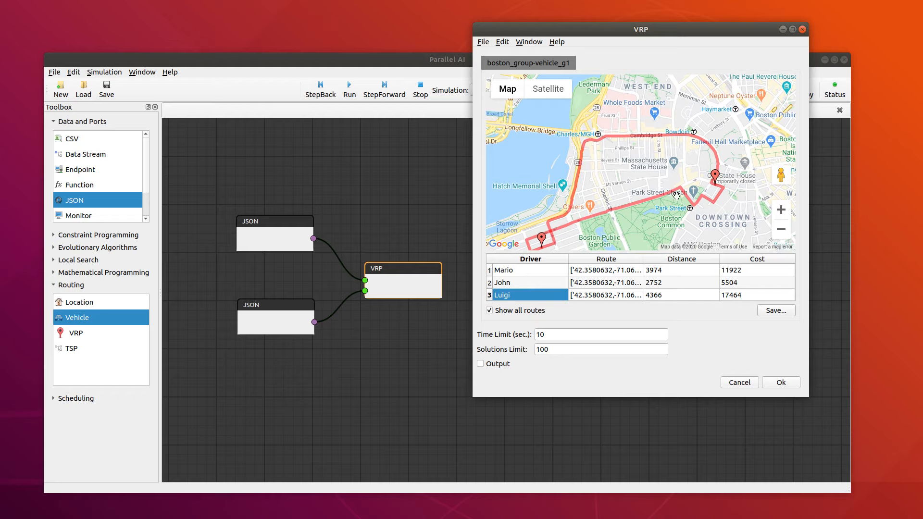
pyautogui.moveTo(667, 210); pyautogui.dragTo(632, 176)
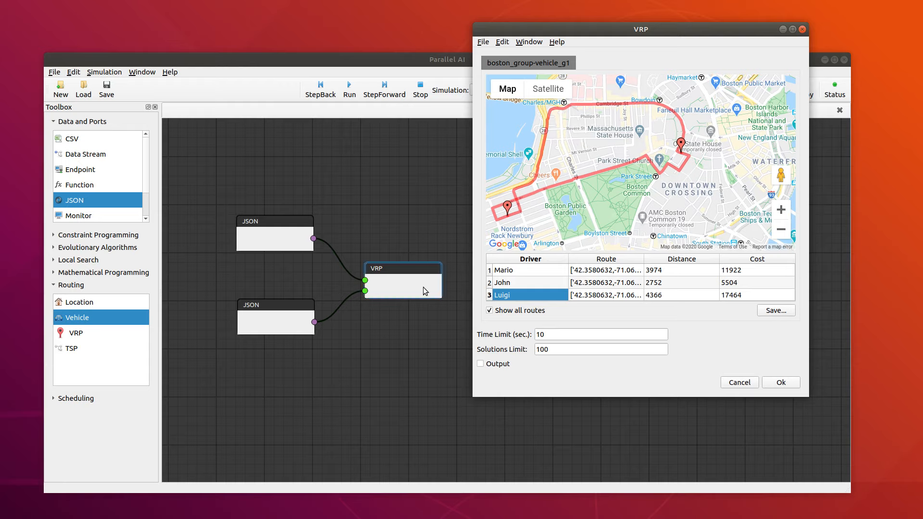
# Step: Enable the VRP node's output, close its window and connect that output to a new Endpoint node
pyautogui.click(481, 365)
pyautogui.click(803, 29)
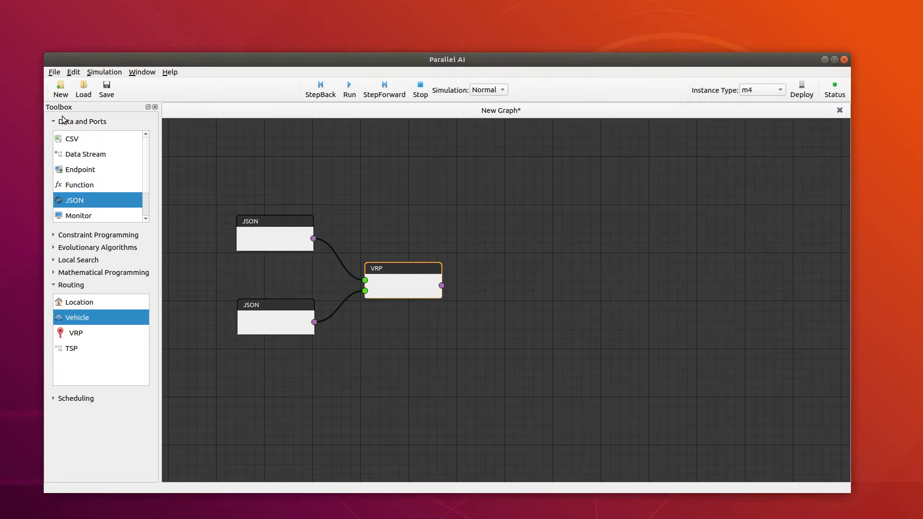
pyautogui.moveTo(88, 174); pyautogui.dragTo(525, 273)
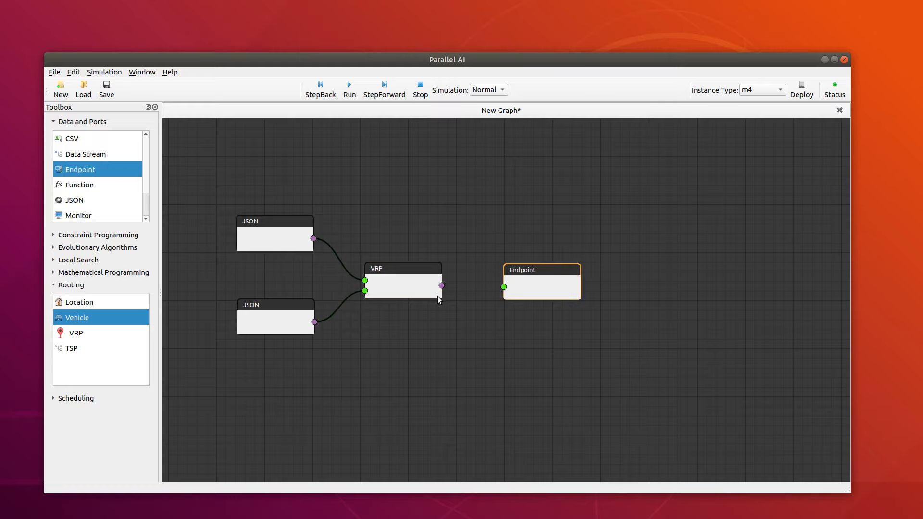
pyautogui.moveTo(442, 285); pyautogui.dragTo(530, 278)
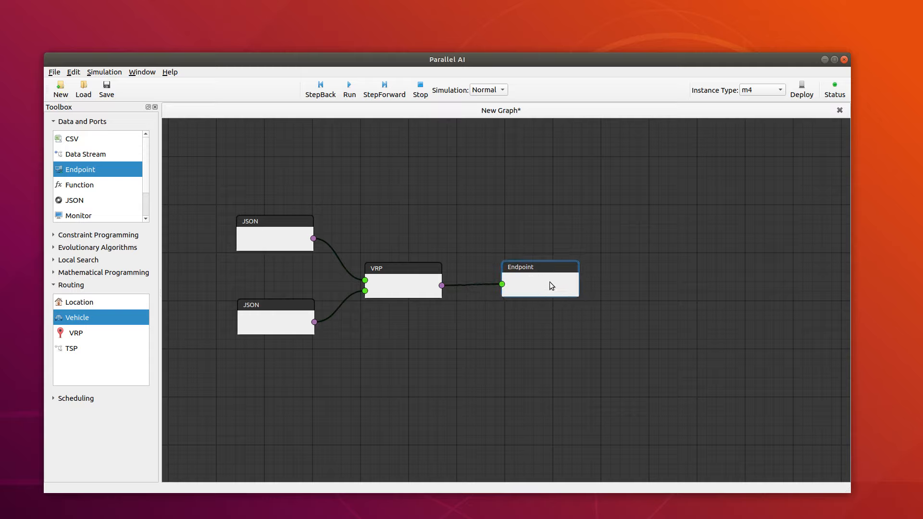
# Step: Review the Endpoint node's IP, port and channel settings, accept them and nudge the node into line
pyautogui.doubleClick(536, 280)
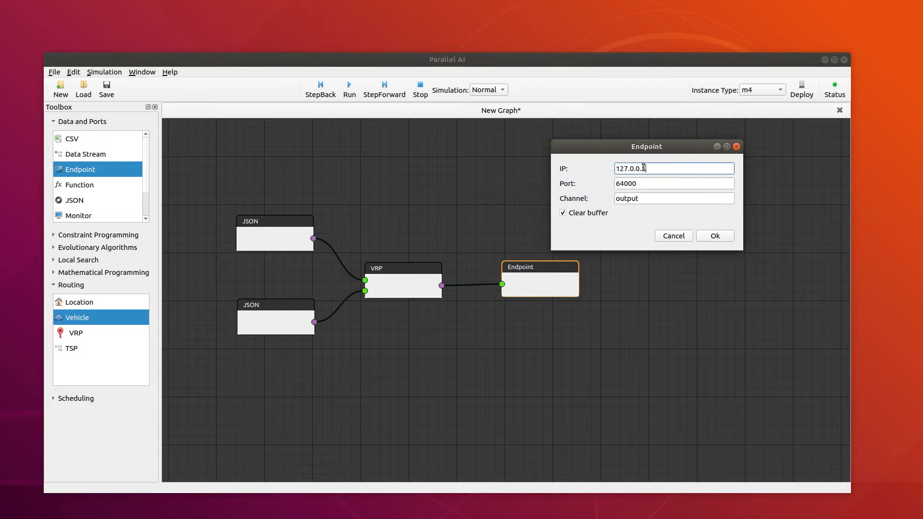
pyautogui.doubleClick(634, 185)
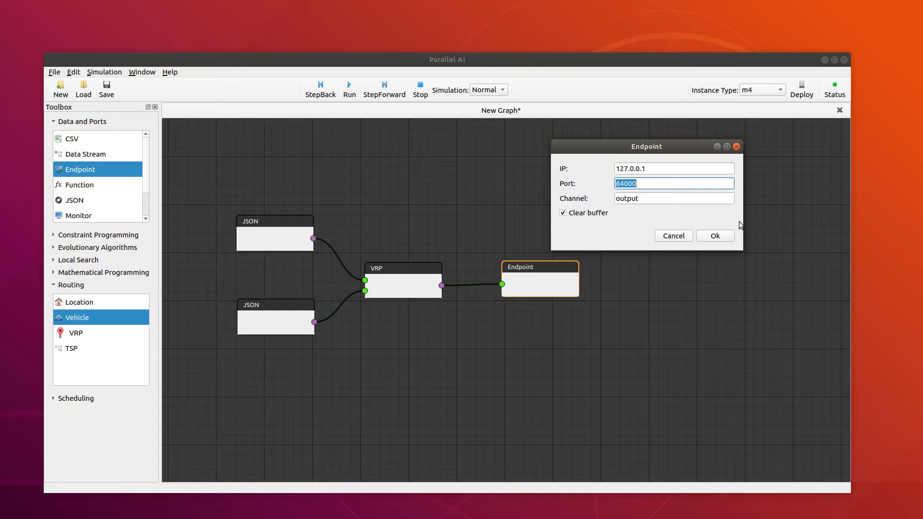
pyautogui.click(715, 236)
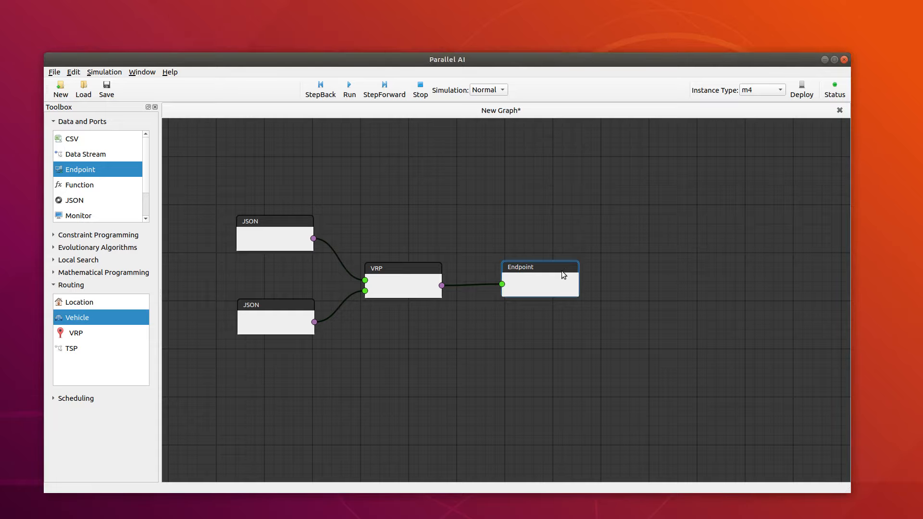
pyautogui.moveTo(561, 270); pyautogui.dragTo(562, 268)
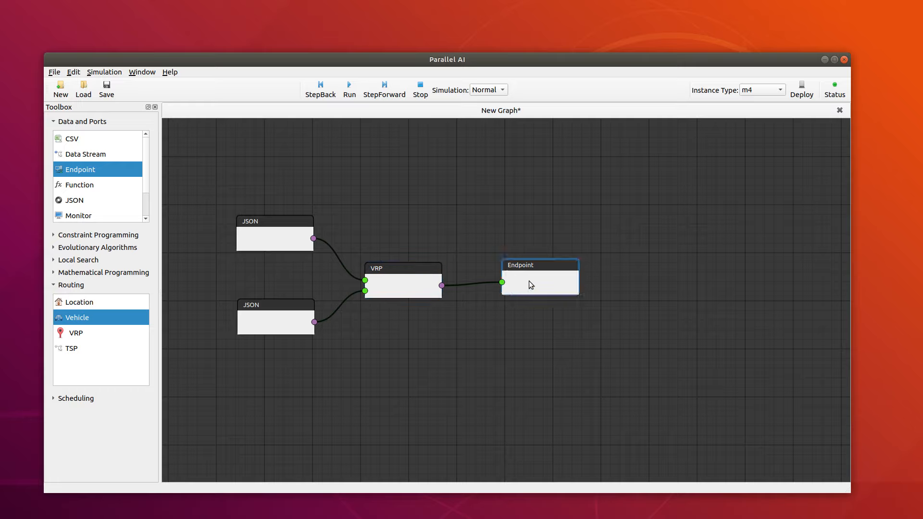
pyautogui.moveTo(529, 280); pyautogui.dragTo(528, 282)
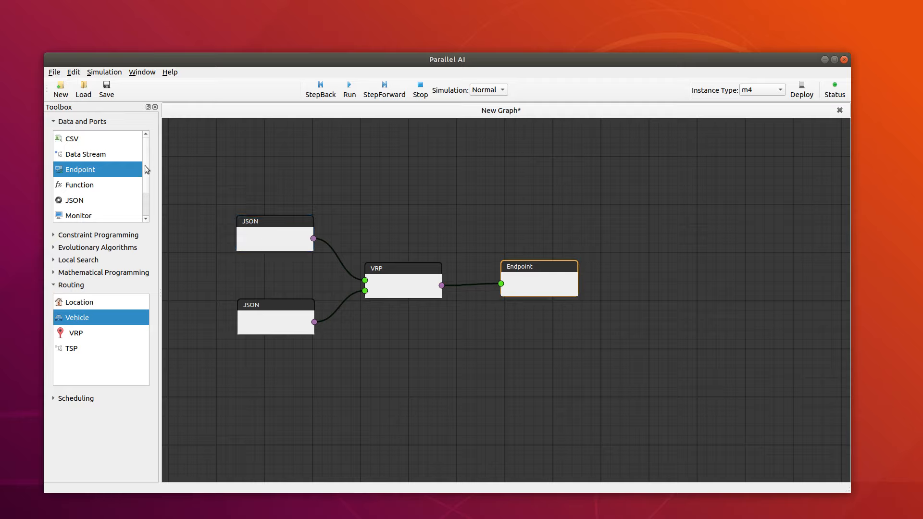
# Step: Replace the upper JSON node with a Data Stream node connected to the VRP node's upper input
pyautogui.click(89, 158)
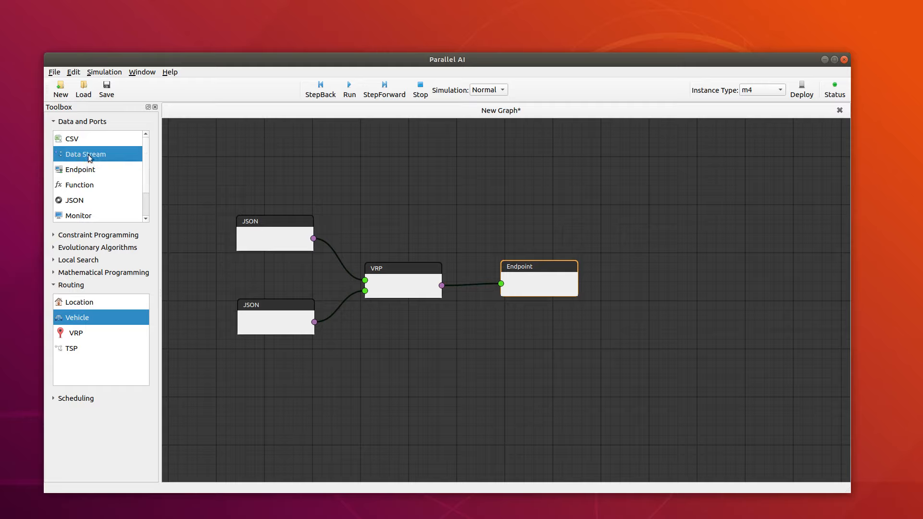
pyautogui.moveTo(89, 158); pyautogui.dragTo(254, 180)
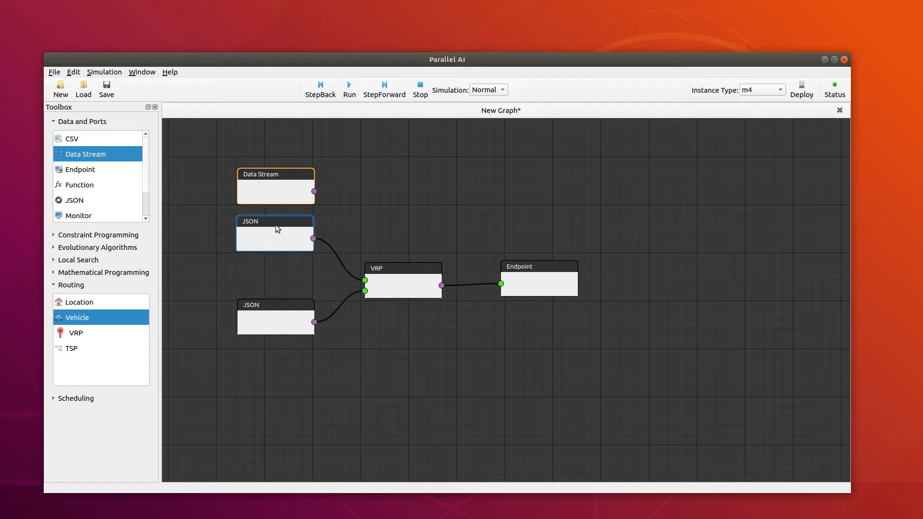
pyautogui.click(293, 237)
pyautogui.click(299, 237)
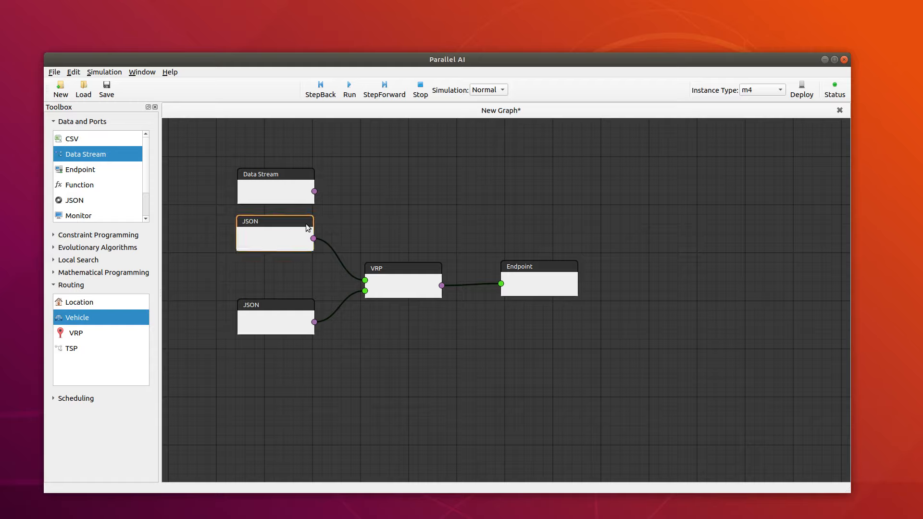
pyautogui.press('Delete')
pyautogui.moveTo(314, 192); pyautogui.dragTo(365, 280)
pyautogui.click(294, 192)
pyautogui.moveTo(293, 192); pyautogui.dragTo(289, 238)
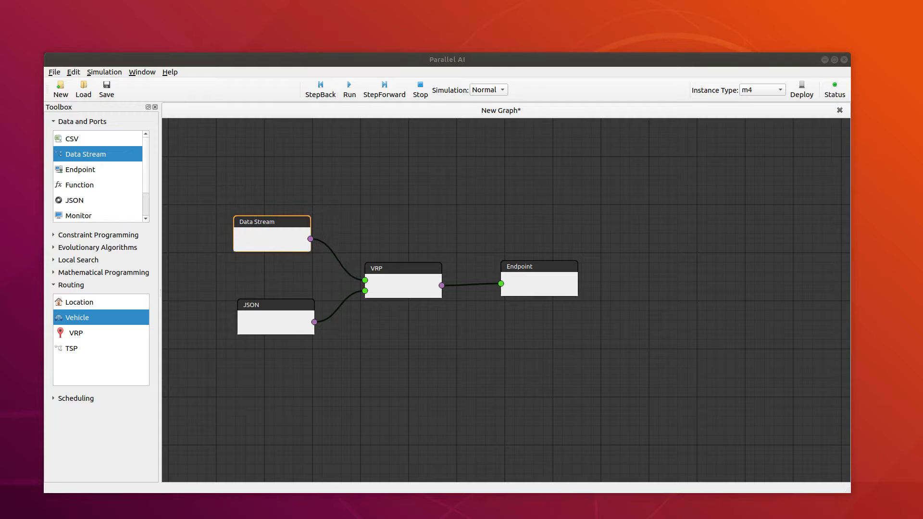
# Step: Set the Data Stream node's data type to string and its data template to "{}", and accept
pyautogui.moveTo(436, 177); pyautogui.dragTo(657, 140)
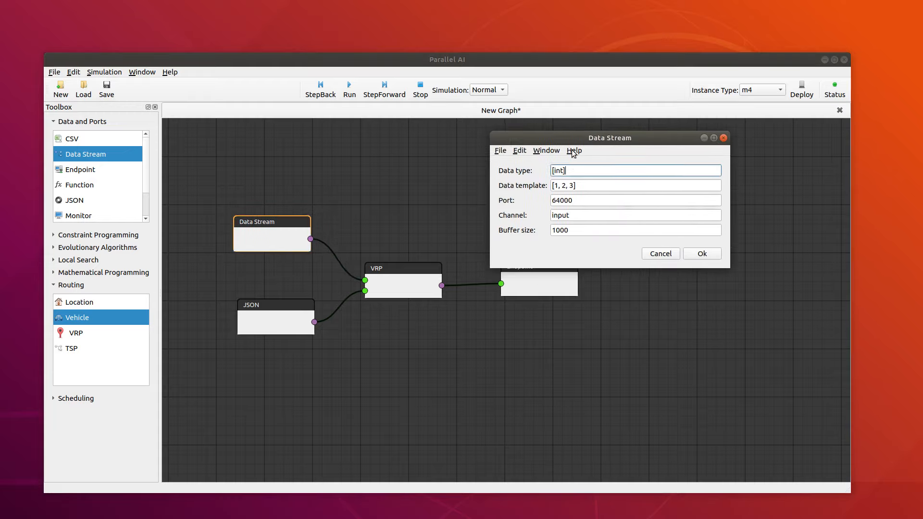
pyautogui.moveTo(577, 173); pyautogui.dragTo(528, 172)
pyautogui.write('string')
pyautogui.moveTo(581, 185); pyautogui.dragTo(548, 186)
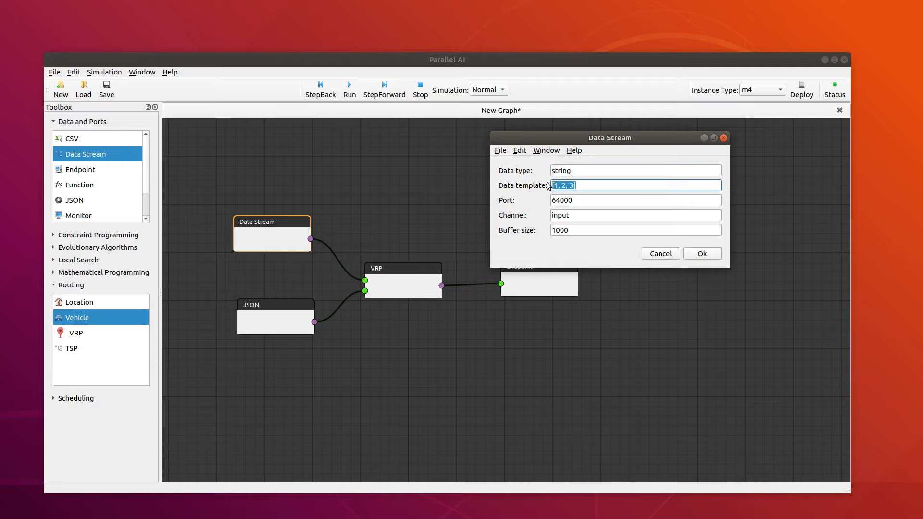
pyautogui.write('"{}')
pyautogui.click(701, 254)
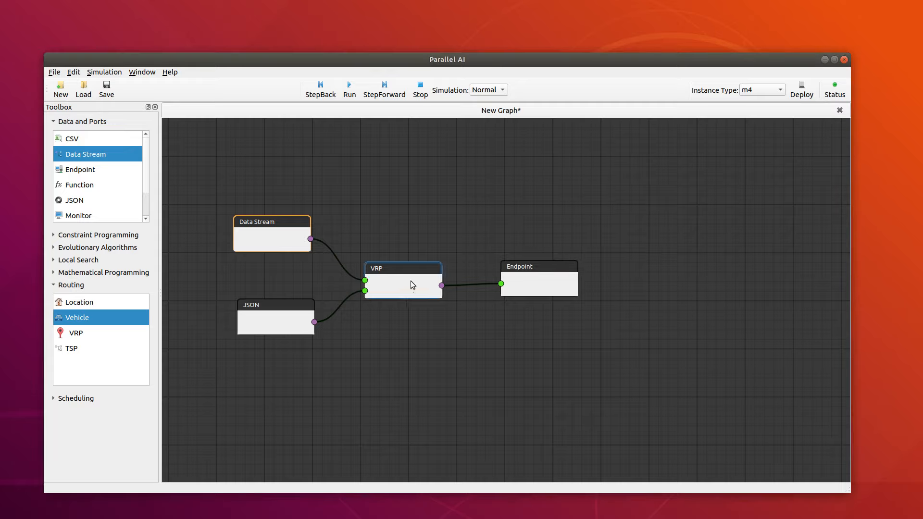
# Step: Shift the VRP and Endpoint nodes slightly so the connection between them runs level
pyautogui.moveTo(410, 281); pyautogui.dragTo(406, 277)
pyautogui.moveTo(515, 288); pyautogui.dragTo(506, 285)
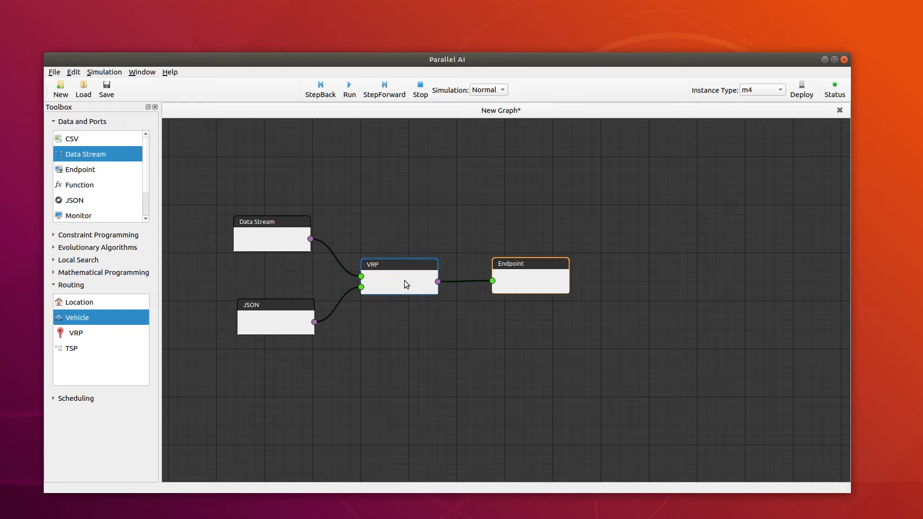
pyautogui.moveTo(405, 283); pyautogui.dragTo(411, 282)
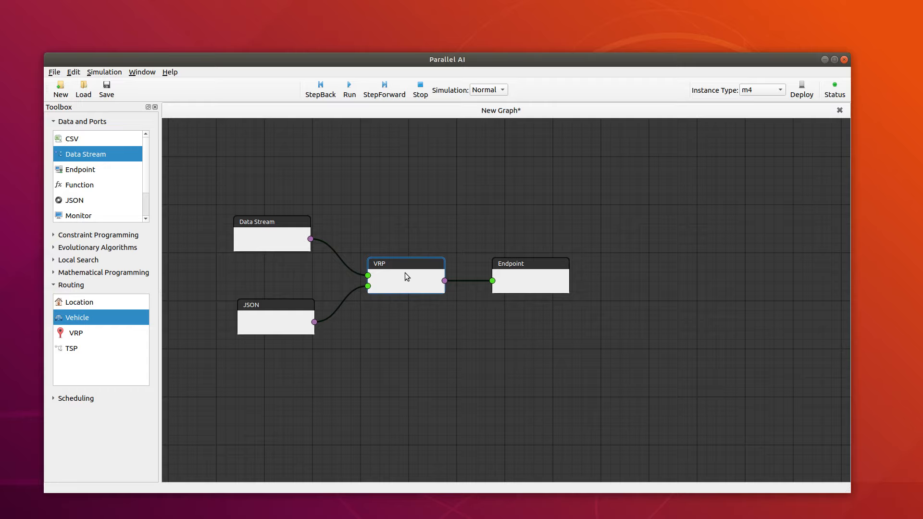
pyautogui.click(404, 273)
# Step: Add a Parallel AI node from Mathematical Programming and place it directly beneath the VRP node
pyautogui.click(55, 272)
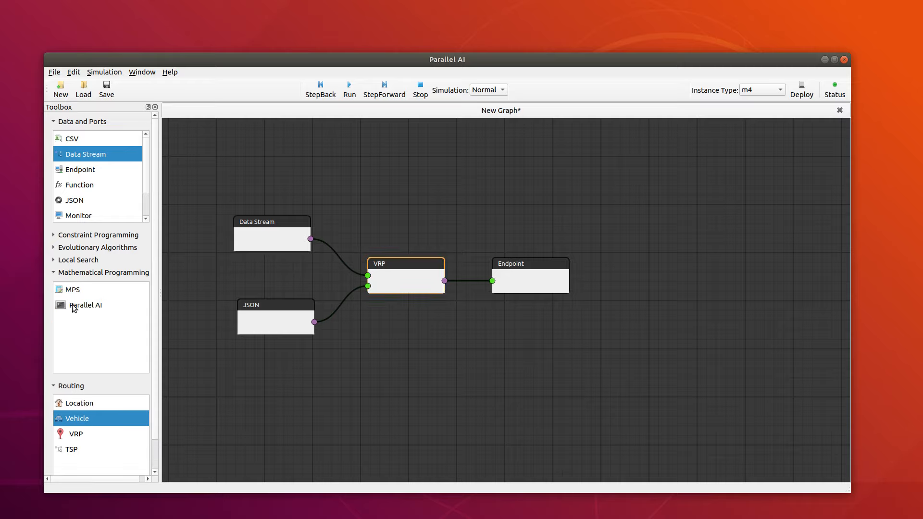
pyautogui.moveTo(97, 303); pyautogui.dragTo(398, 333)
pyautogui.moveTo(416, 344); pyautogui.dragTo(391, 336)
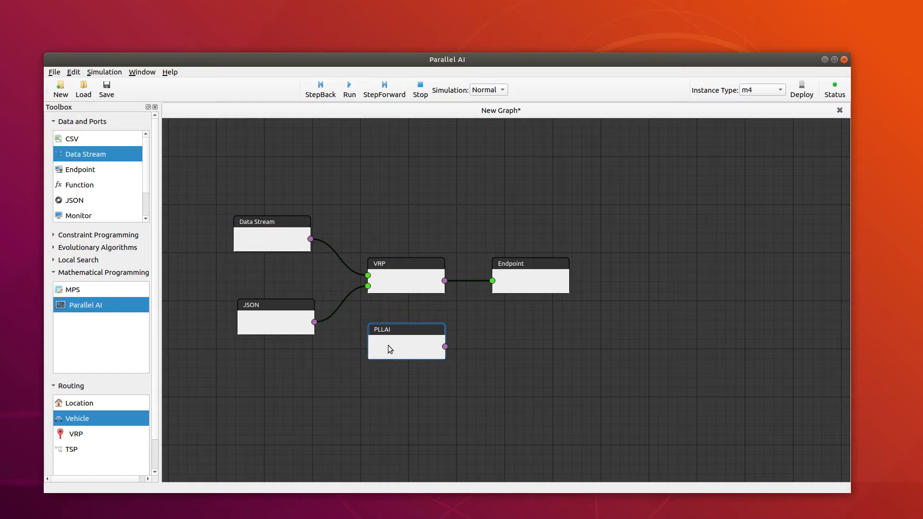
# Step: Move the PLLAI node above the VRP node and set its solver type to SCIP and instance type to m5
pyautogui.moveTo(388, 343); pyautogui.dragTo(665, 120)
pyautogui.doubleClick(403, 209)
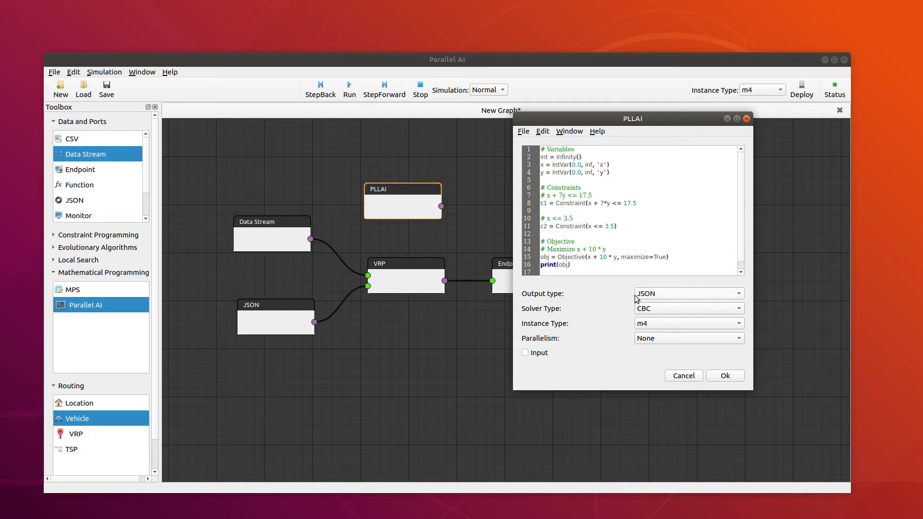
pyautogui.click(656, 309)
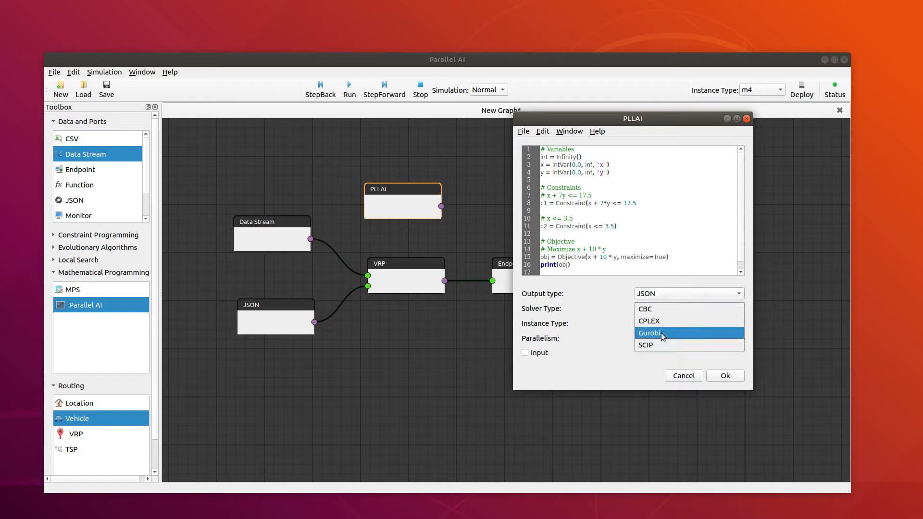
pyautogui.click(655, 345)
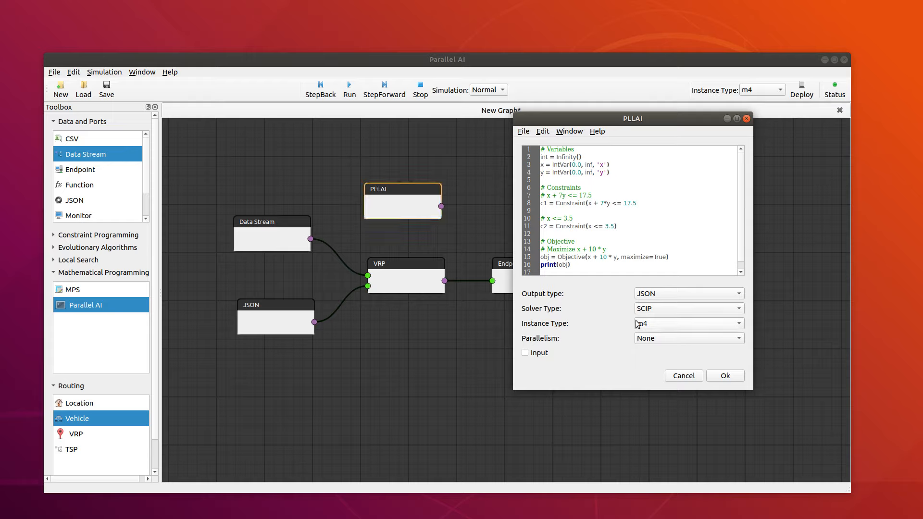
pyautogui.click(662, 328)
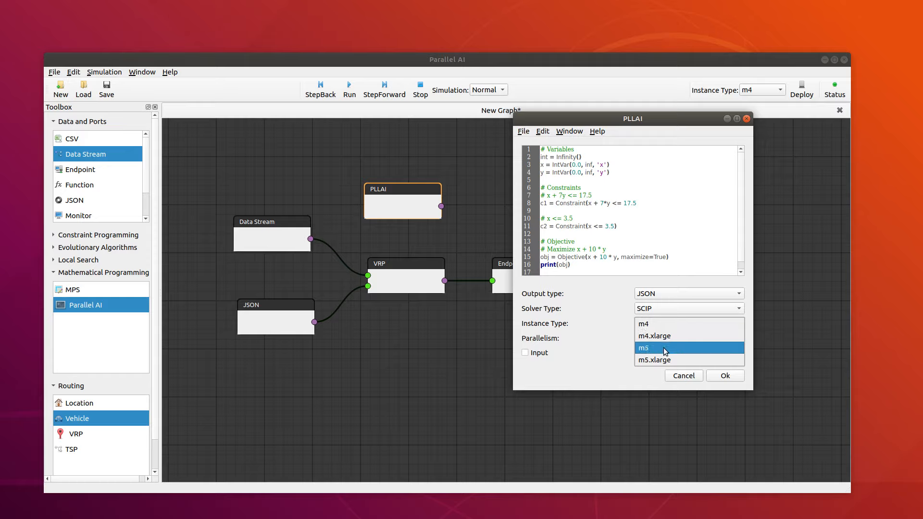
pyautogui.click(668, 347)
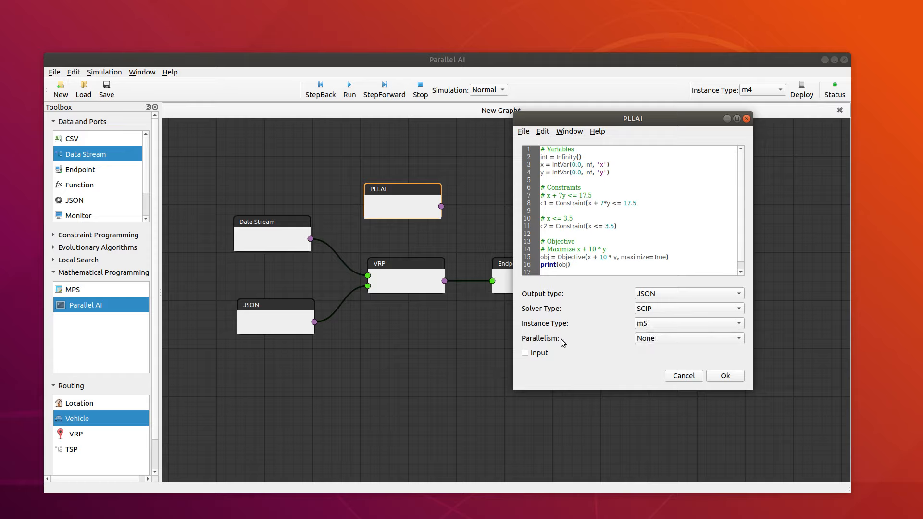
# Step: Keep the PLLAI node's parallelism at None, enable its input, and accept the settings
pyautogui.click(671, 339)
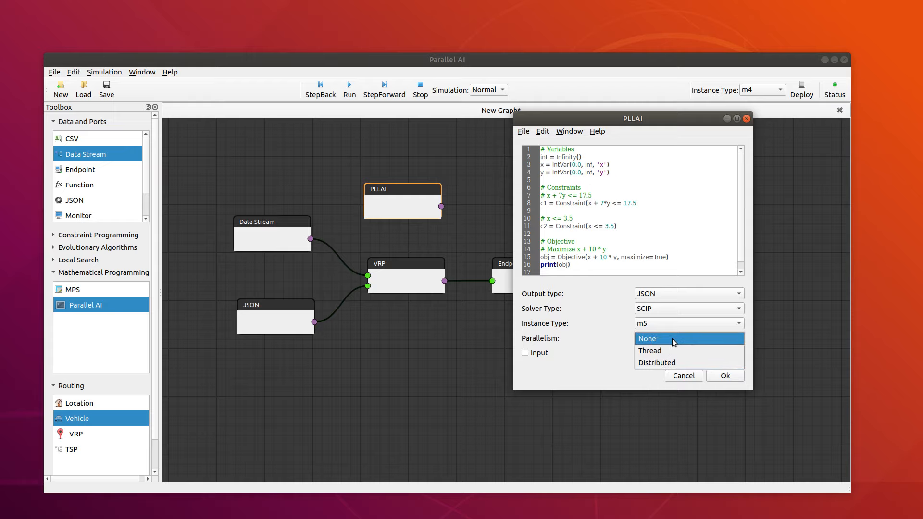
pyautogui.click(673, 342)
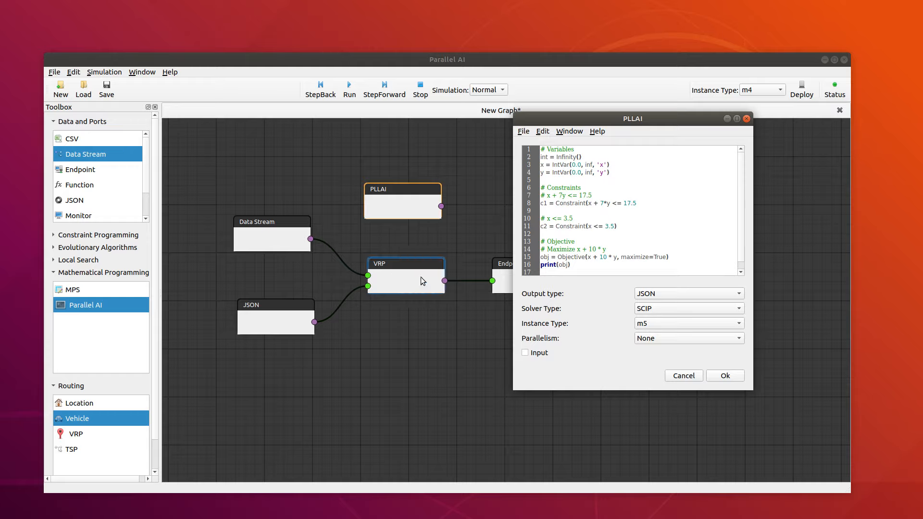
pyautogui.click(525, 353)
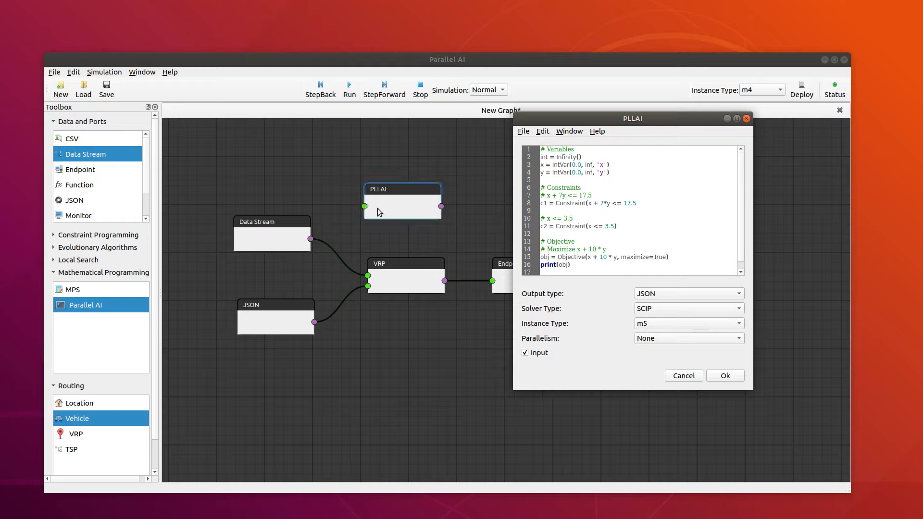
pyautogui.click(724, 376)
# Step: Connect the Data Stream node to the PLLAI node's input and delete its connection to the VRP node
pyautogui.moveTo(269, 248); pyautogui.dragTo(358, 185)
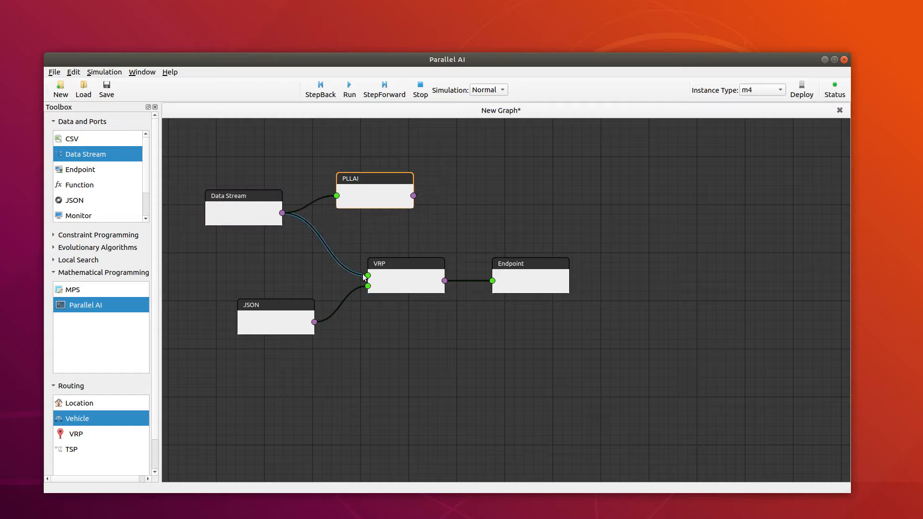
pyautogui.click(352, 270)
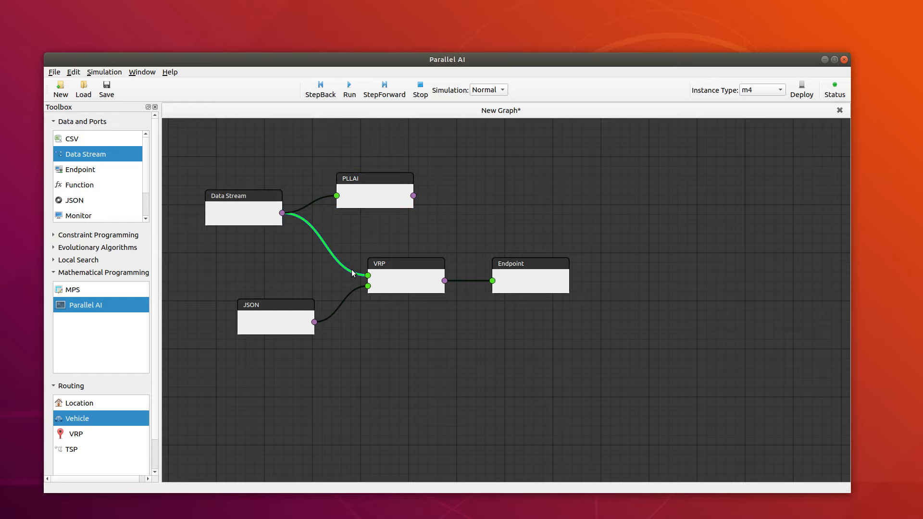
pyautogui.press('Delete')
# Step: Shift the Data Stream and PLLAI nodes away from the VRP node and connect the PLLAI output to the VRP's upper input
pyautogui.moveTo(402, 190); pyautogui.dragTo(377, 196)
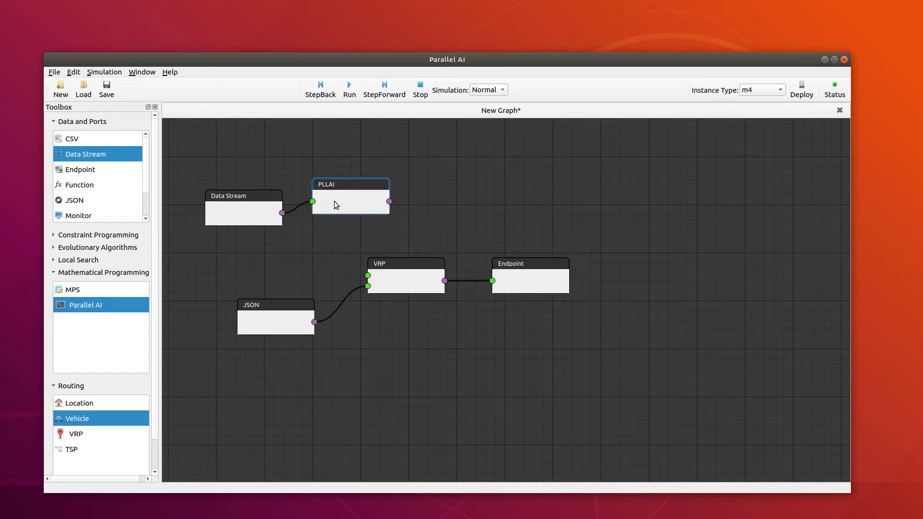
pyautogui.moveTo(237, 202); pyautogui.dragTo(209, 195)
pyautogui.moveTo(317, 195); pyautogui.dragTo(276, 207)
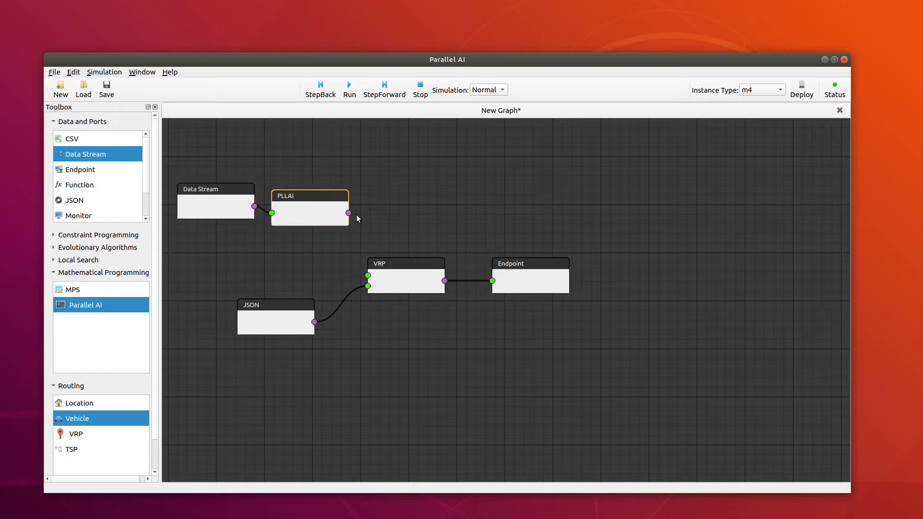
pyautogui.moveTo(357, 249); pyautogui.dragTo(367, 275)
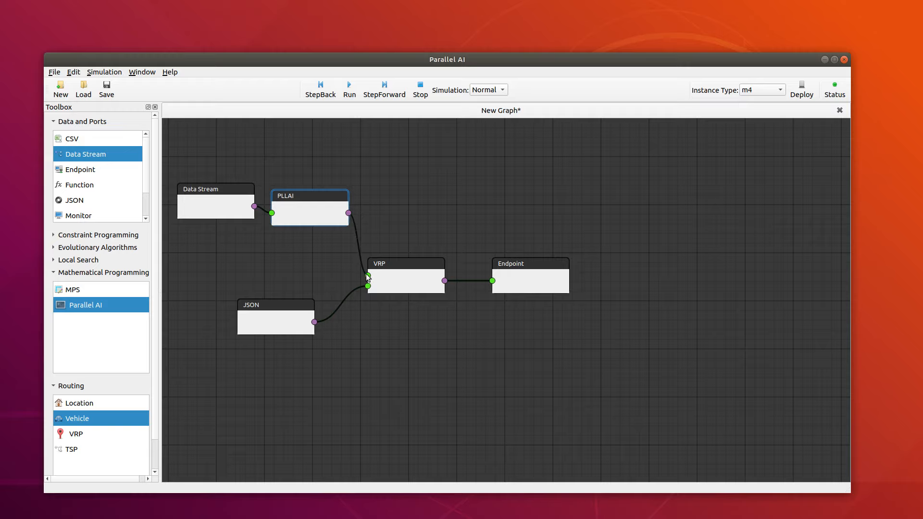
# Step: Align the Data Stream and PLLAI nodes in a row so the connection between them runs level
pyautogui.moveTo(238, 211); pyautogui.dragTo(232, 219)
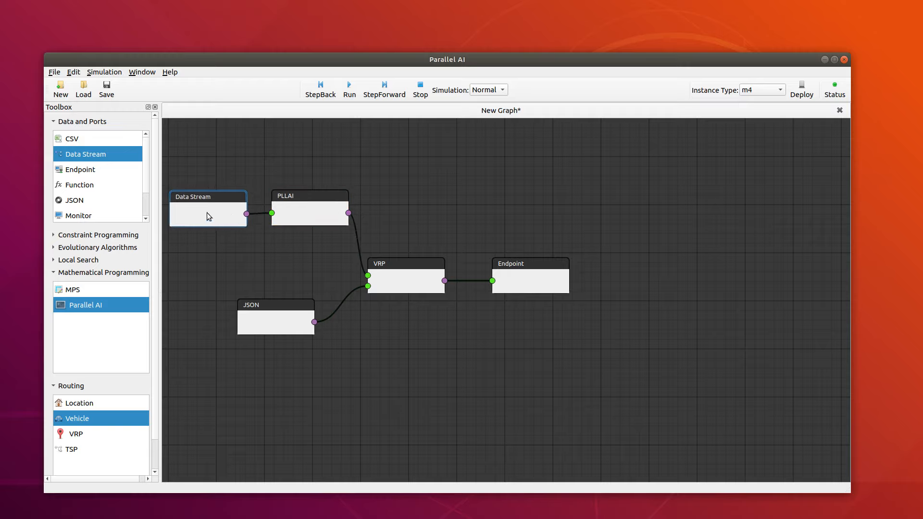
pyautogui.scroll(-1, 249, 257)
pyautogui.click(248, 257)
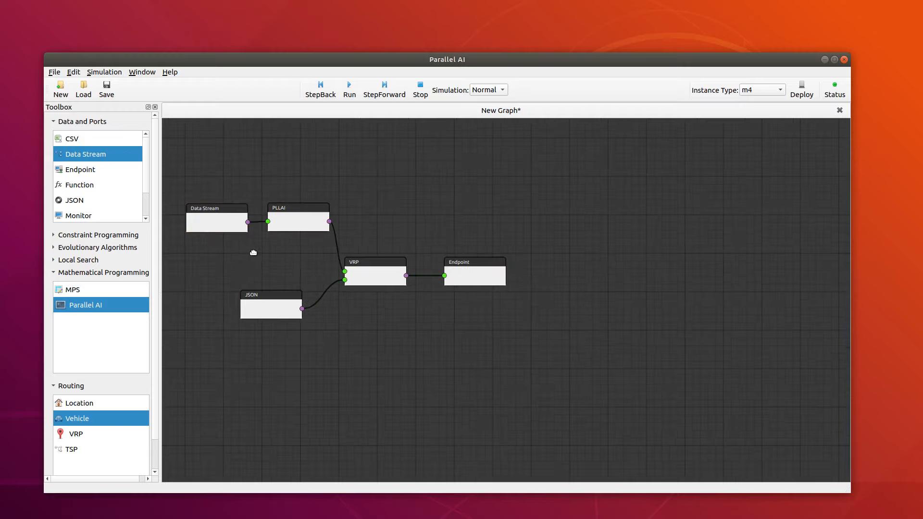
pyautogui.moveTo(253, 252); pyautogui.dragTo(311, 260)
pyautogui.click(274, 218)
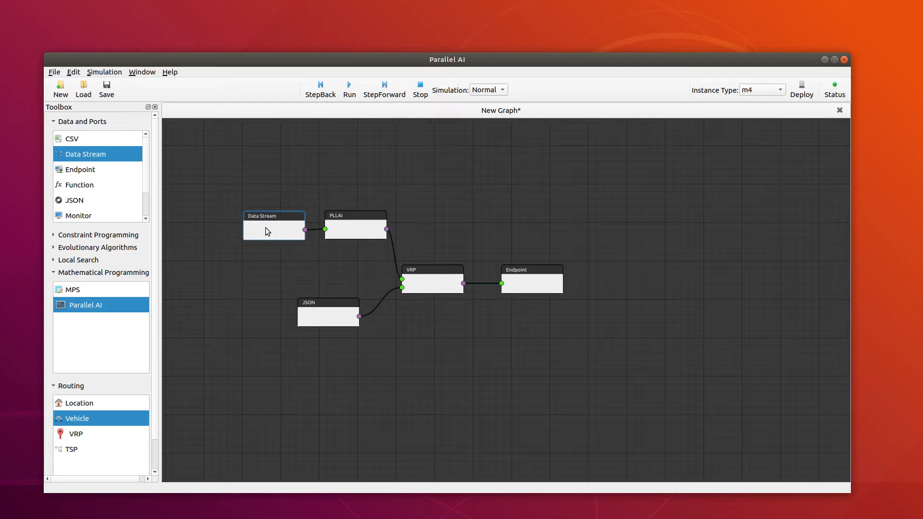
pyautogui.moveTo(265, 227); pyautogui.dragTo(262, 228)
pyautogui.moveTo(247, 232); pyautogui.dragTo(247, 229)
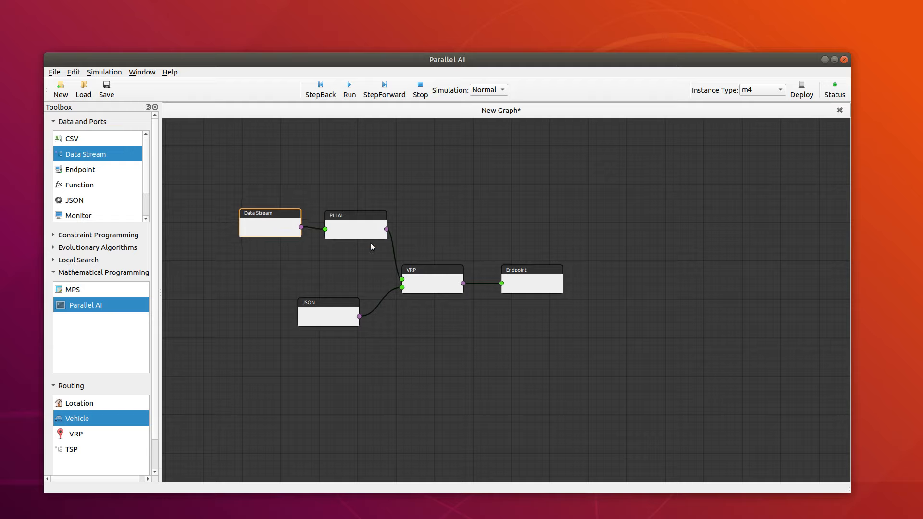
pyautogui.moveTo(353, 232); pyautogui.dragTo(353, 224)
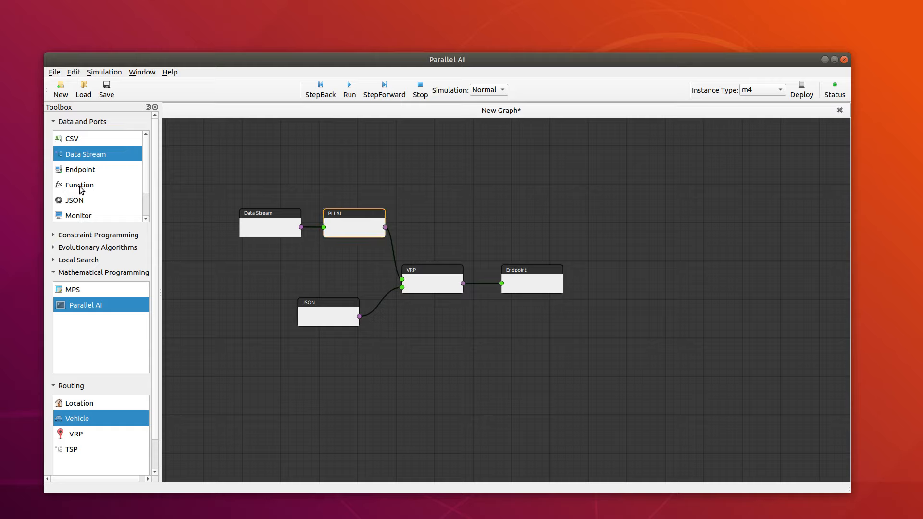
# Step: Create a new graph and place Data Stream, Function and Endpoint nodes in a row on it
pyautogui.click(62, 90)
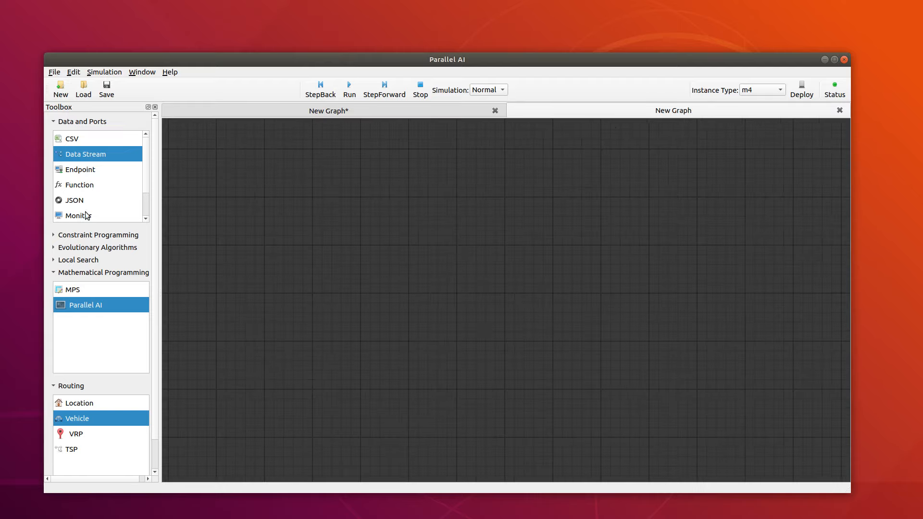
pyautogui.moveTo(78, 157); pyautogui.dragTo(294, 217)
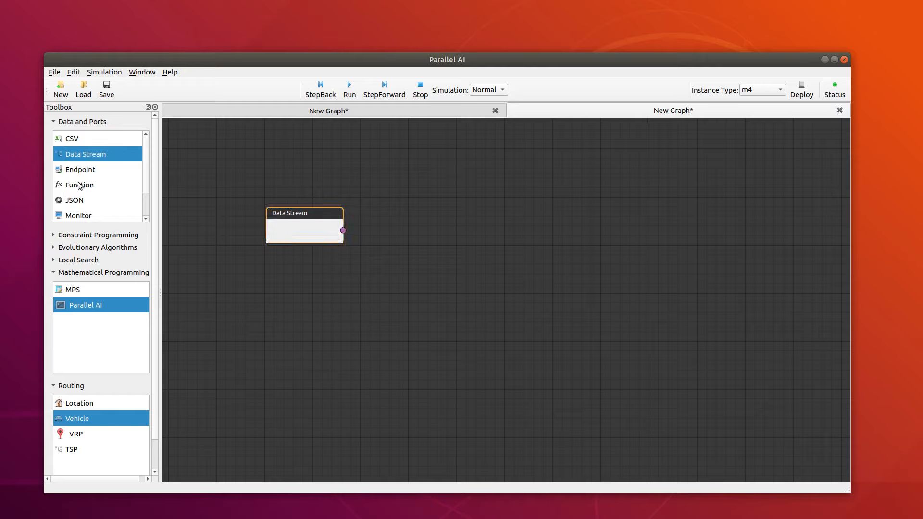
pyautogui.moveTo(80, 185); pyautogui.dragTo(416, 219)
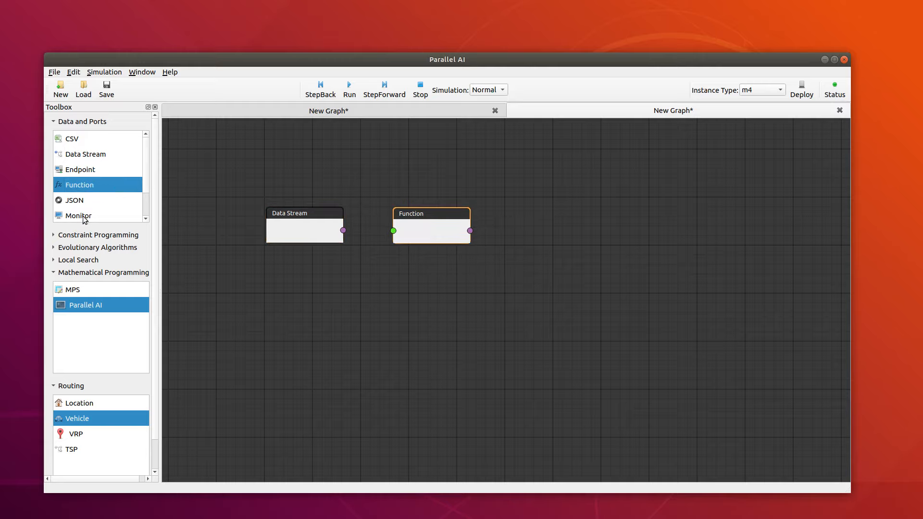
pyautogui.moveTo(84, 169); pyautogui.dragTo(556, 216)
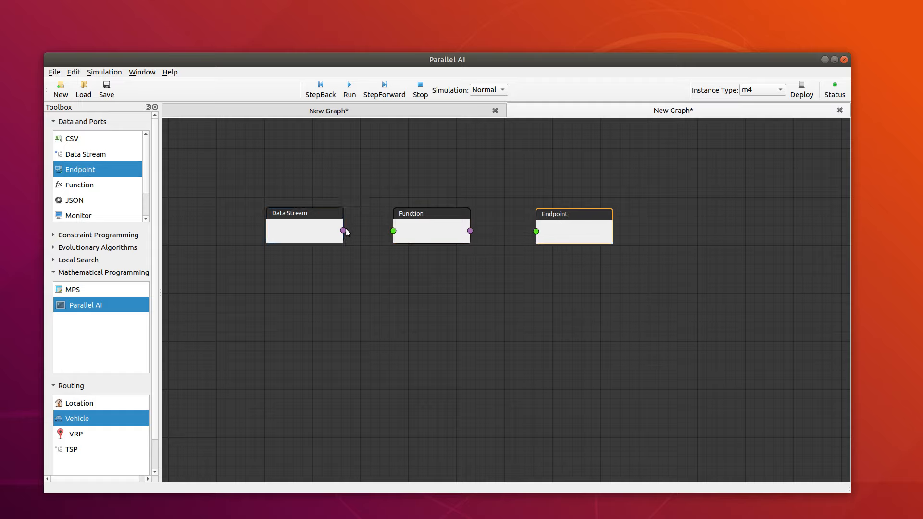
# Step: Connect the Data Stream node to the Function node and the Function node to the Endpoint node
pyautogui.moveTo(345, 230); pyautogui.dragTo(393, 231)
pyautogui.moveTo(470, 231); pyautogui.dragTo(536, 233)
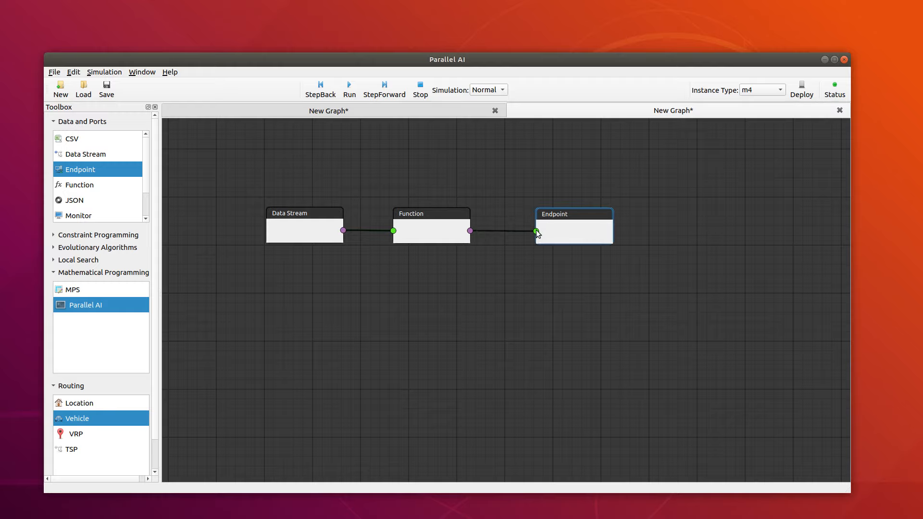
pyautogui.moveTo(414, 222); pyautogui.dragTo(420, 216)
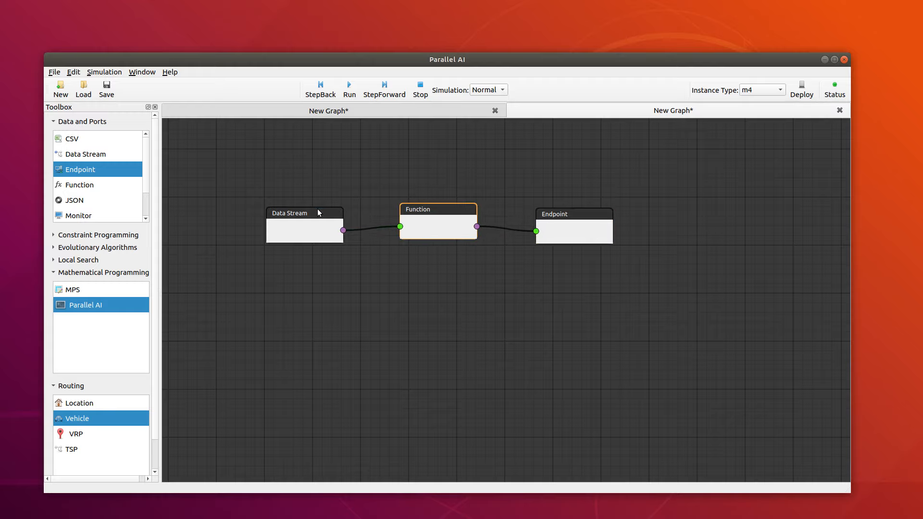
# Step: Switch back and forth between the VRP graph and the Function graph to compare them
pyautogui.click(331, 114)
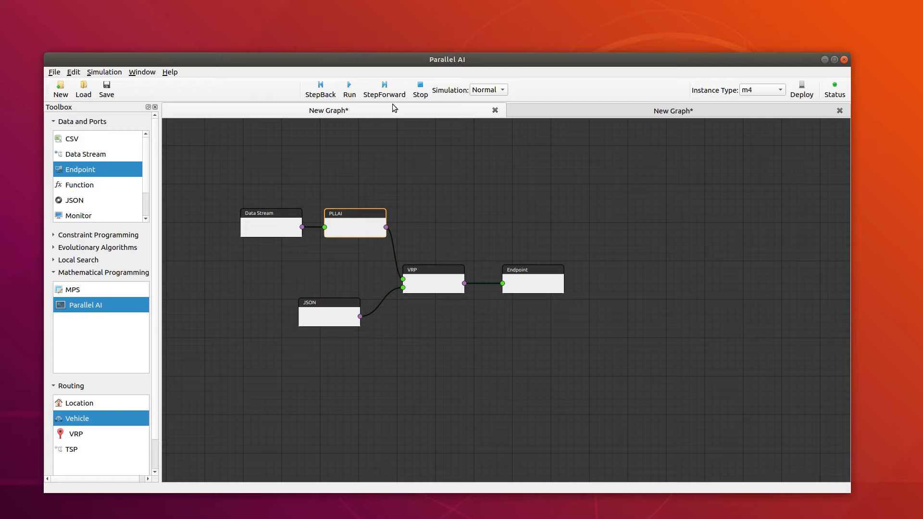
pyautogui.click(601, 111)
pyautogui.click(390, 112)
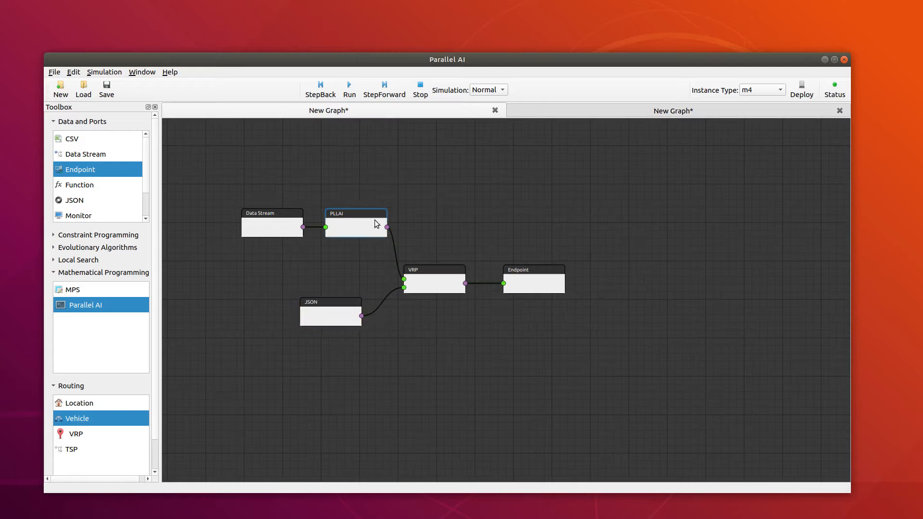
pyautogui.click(535, 111)
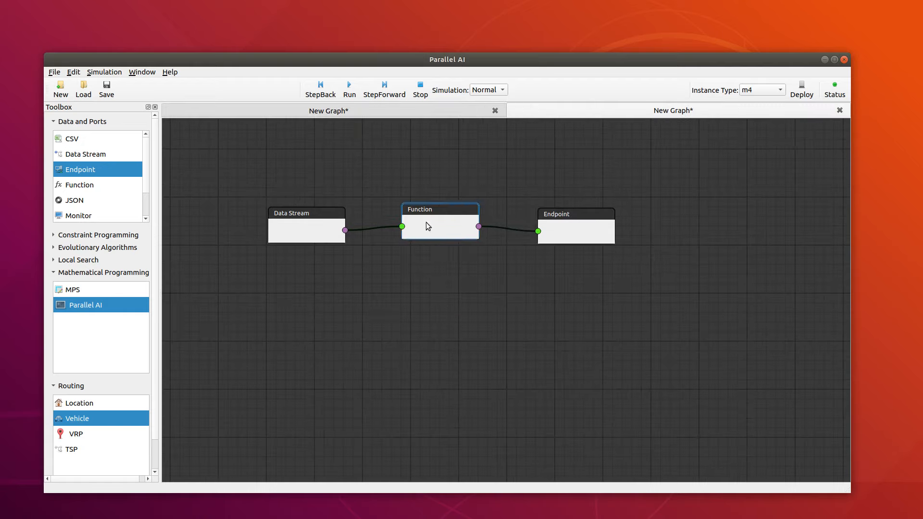
pyautogui.click(396, 111)
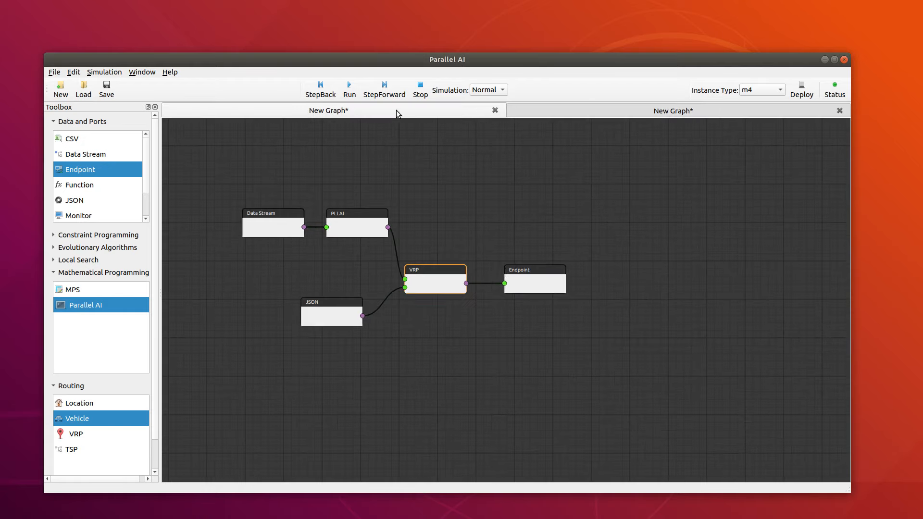
# Step: Return to the Function graph and level the Function and Endpoint nodes with the Data Stream node
pyautogui.click(607, 106)
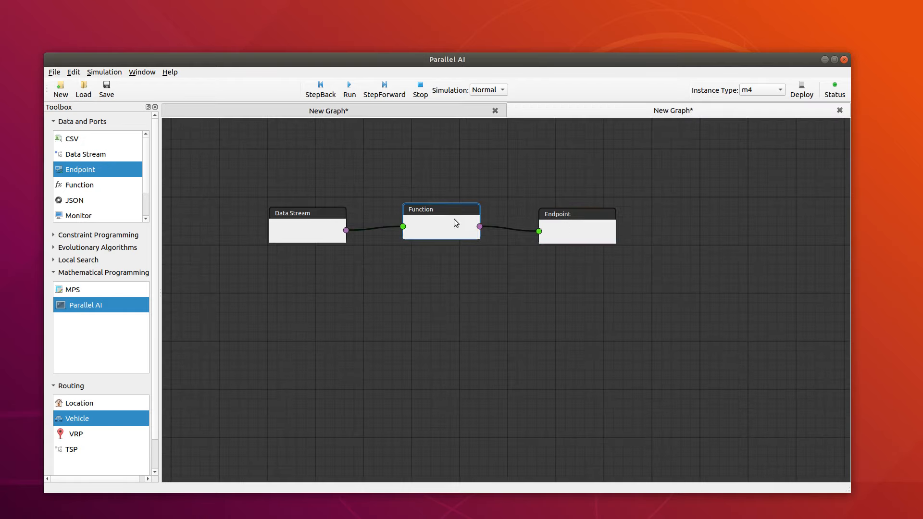
pyautogui.moveTo(453, 218); pyautogui.dragTo(451, 223)
pyautogui.moveTo(565, 224); pyautogui.dragTo(560, 223)
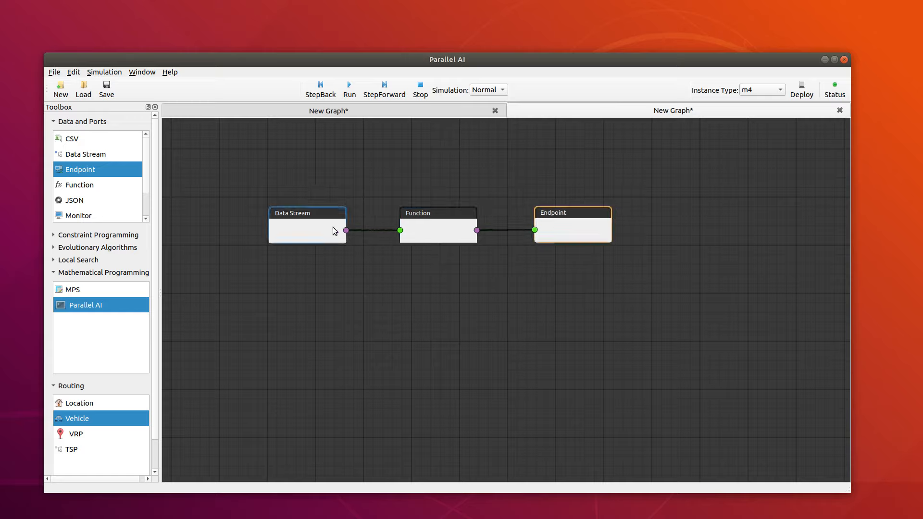
# Step: Set the Data Stream node's port to 5001 and accept the settings
pyautogui.click(321, 232)
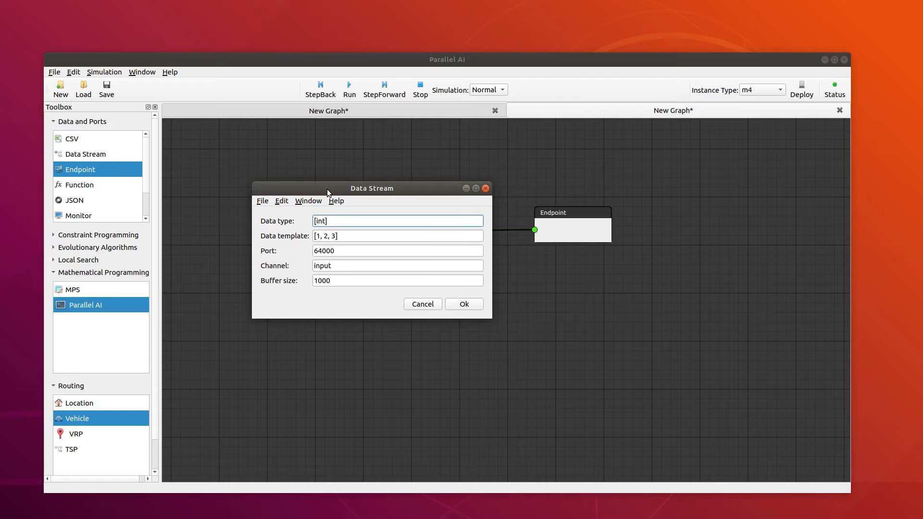
pyautogui.moveTo(327, 189); pyautogui.dragTo(404, 206)
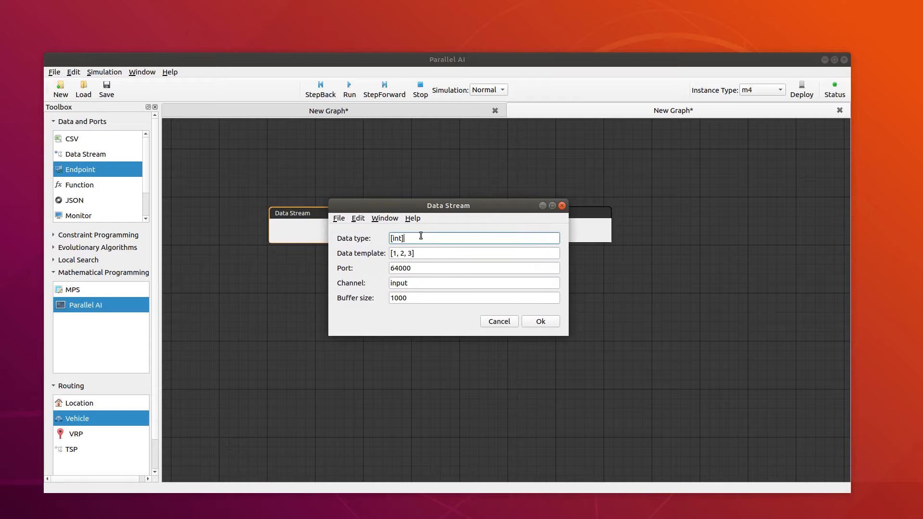
pyautogui.doubleClick(407, 271)
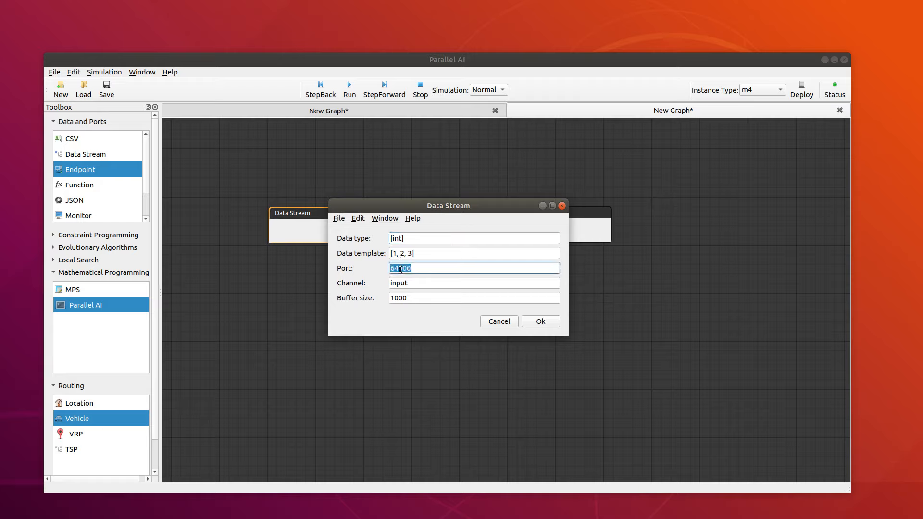
pyautogui.write('5001')
pyautogui.click(550, 321)
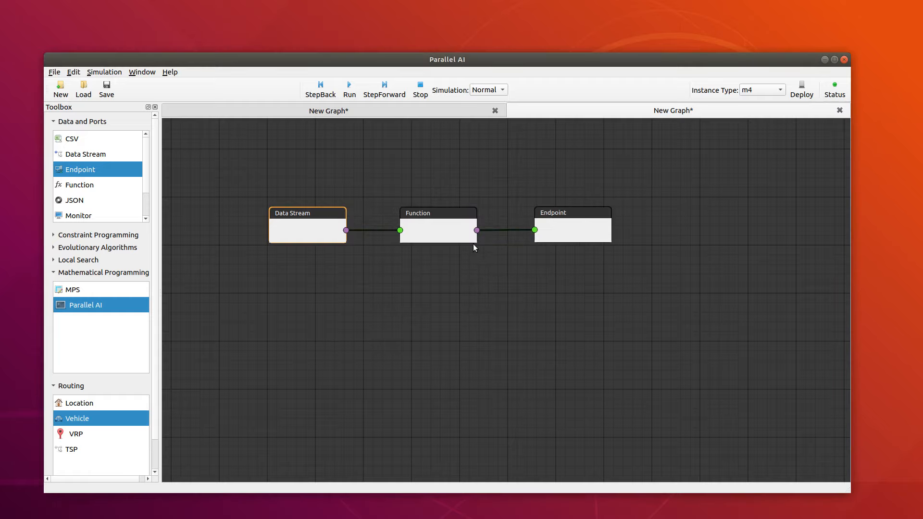
# Step: Set the Function node's input type to [int], make myFcn return x[0], and load the function
pyautogui.click(440, 231)
pyautogui.moveTo(494, 152); pyautogui.dragTo(644, 150)
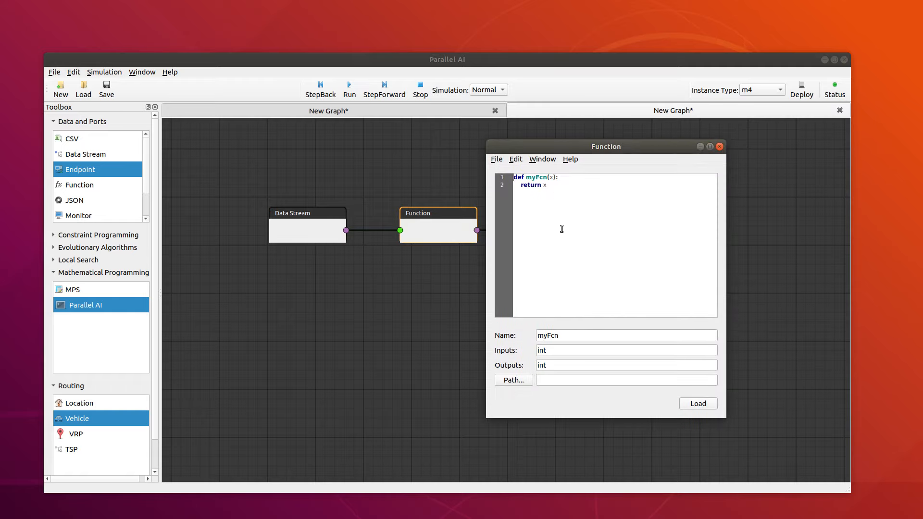
pyautogui.click(538, 350)
pyautogui.write('[int')
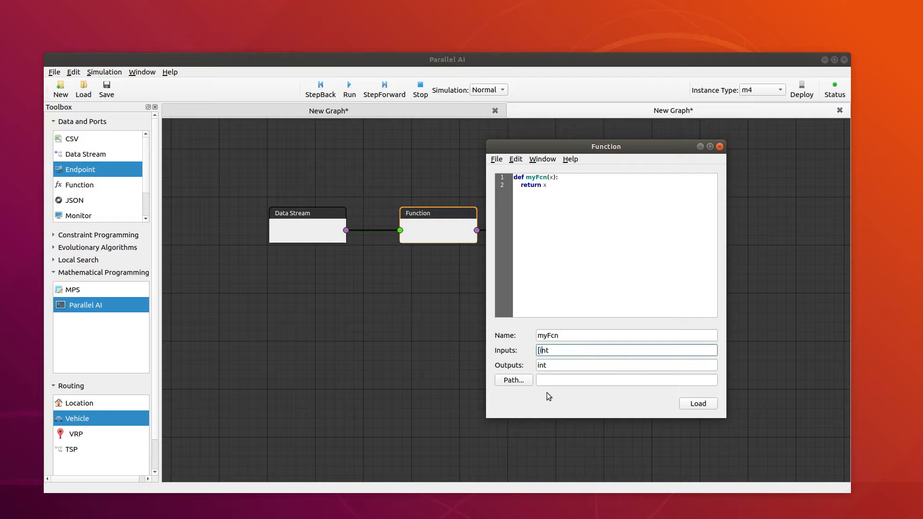
pyautogui.write(']')
pyautogui.click(555, 191)
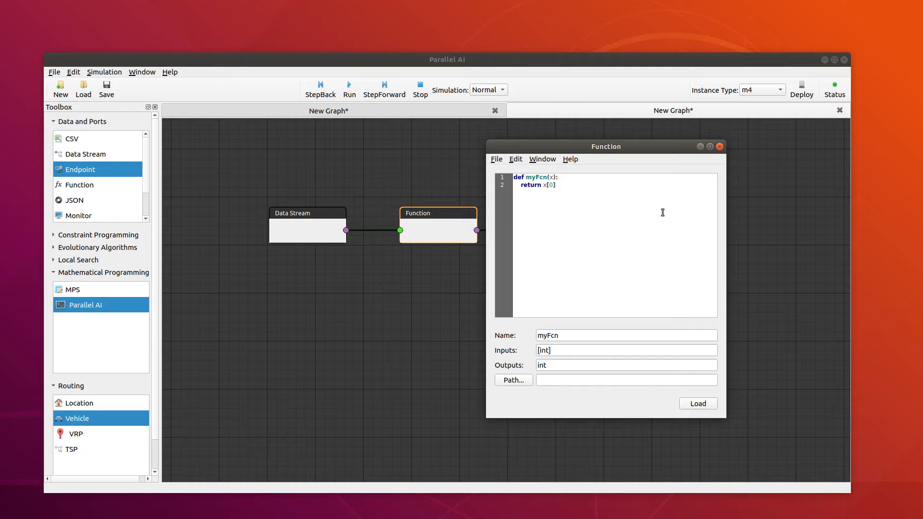
pyautogui.click(701, 404)
# Step: Set the Endpoint node's port to 5001 and accept the settings
pyautogui.doubleClick(567, 223)
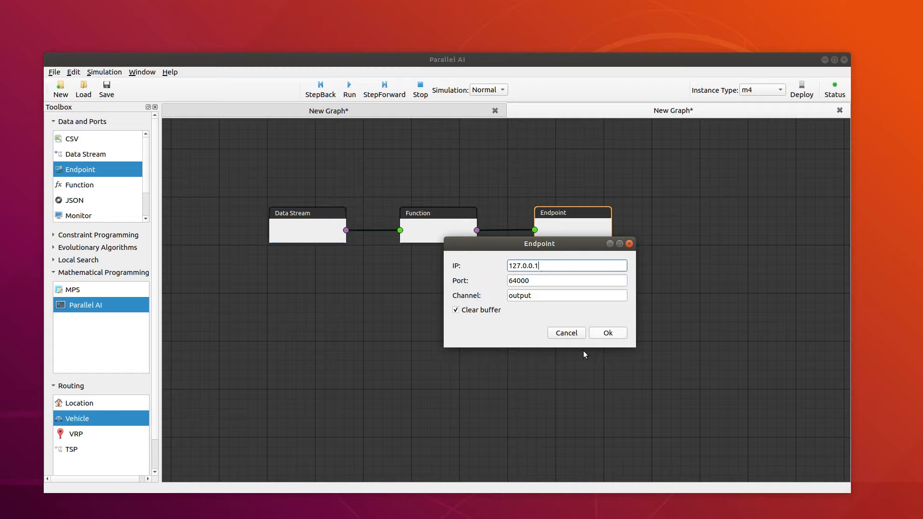
pyautogui.doubleClick(524, 281)
pyautogui.write('5001')
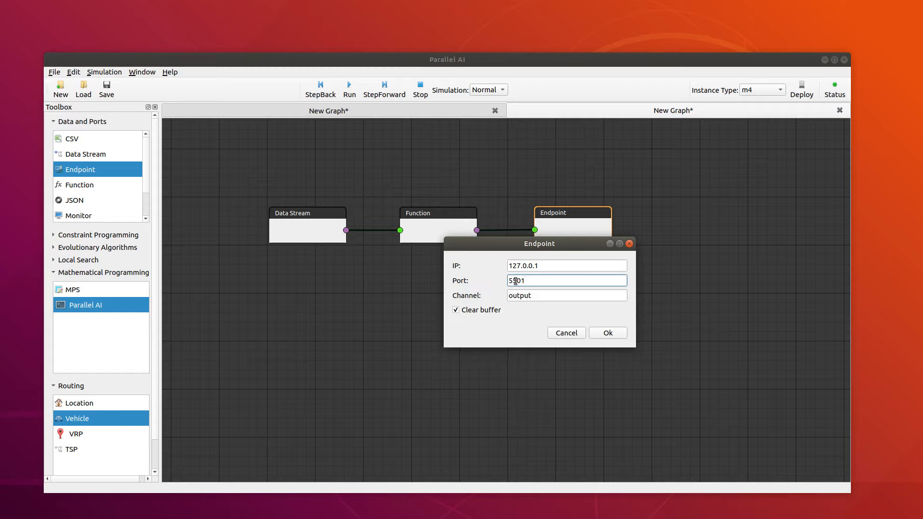
pyautogui.click(515, 281)
pyautogui.press('BackSpace')
pyautogui.write('0')
pyautogui.click(606, 334)
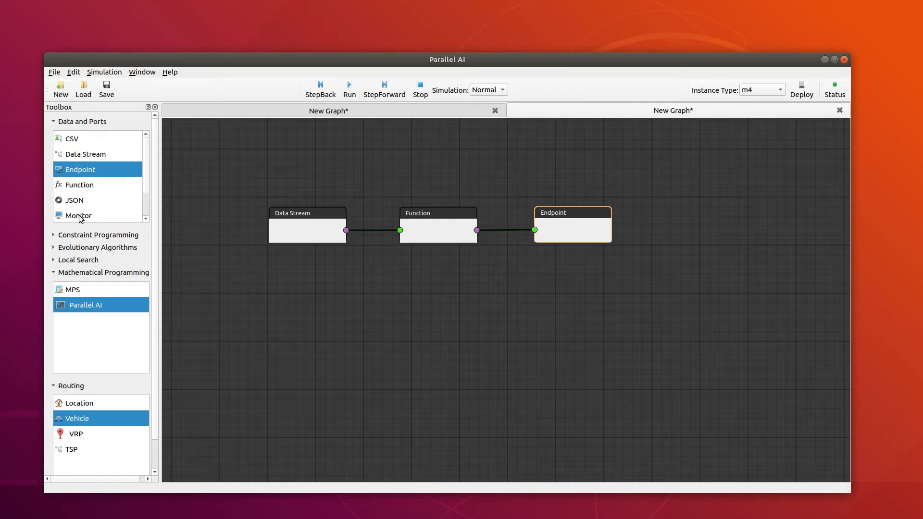
pyautogui.moveTo(72, 217); pyautogui.dragTo(555, 284)
pyautogui.doubleClick(577, 307)
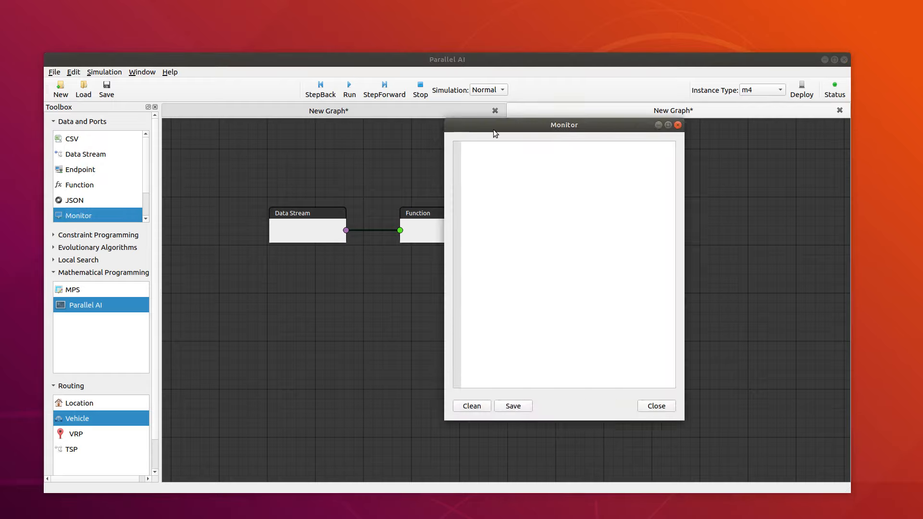
pyautogui.click(678, 126)
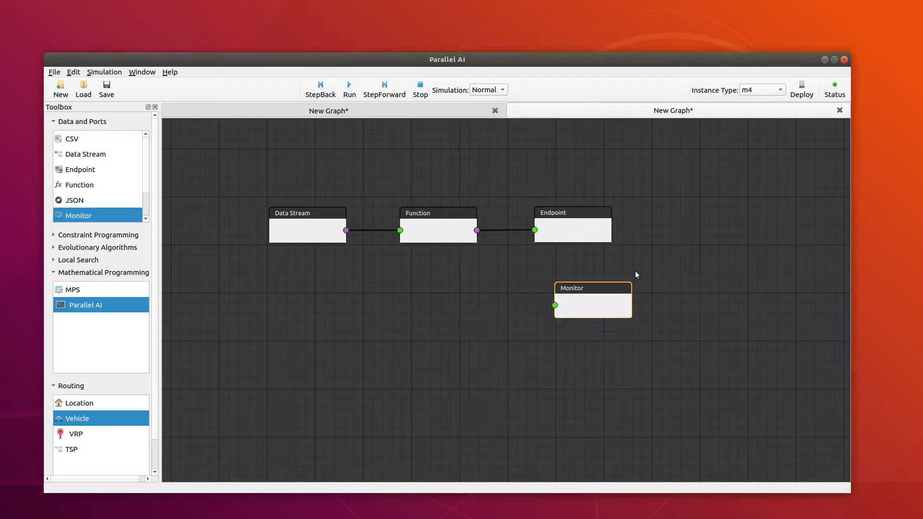
pyautogui.press('Delete')
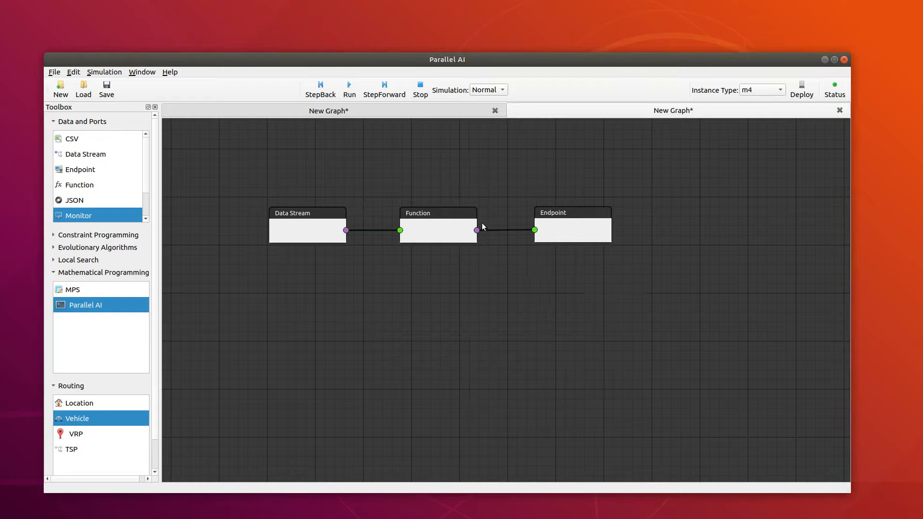
# Step: Deploy the Function graph on the m4 instance type and dismiss the deployment message
pyautogui.click(803, 96)
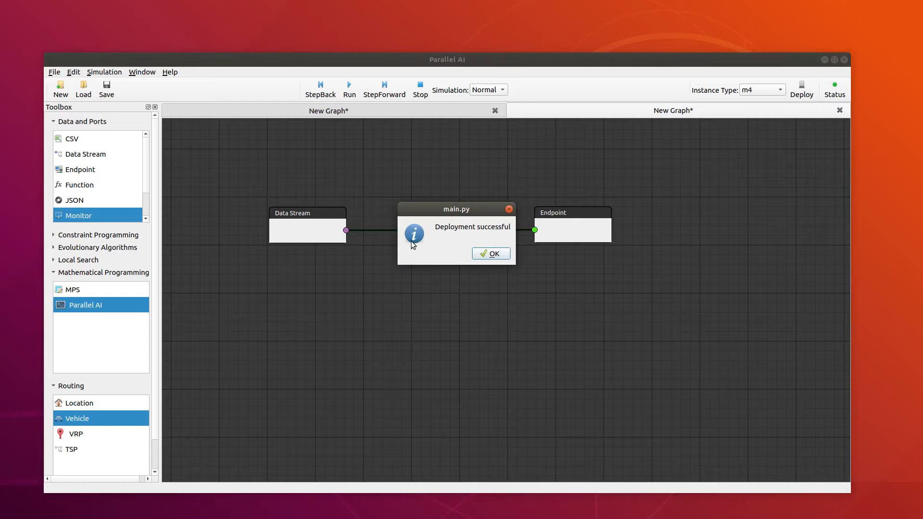
pyautogui.moveTo(457, 208); pyautogui.dragTo(711, 150)
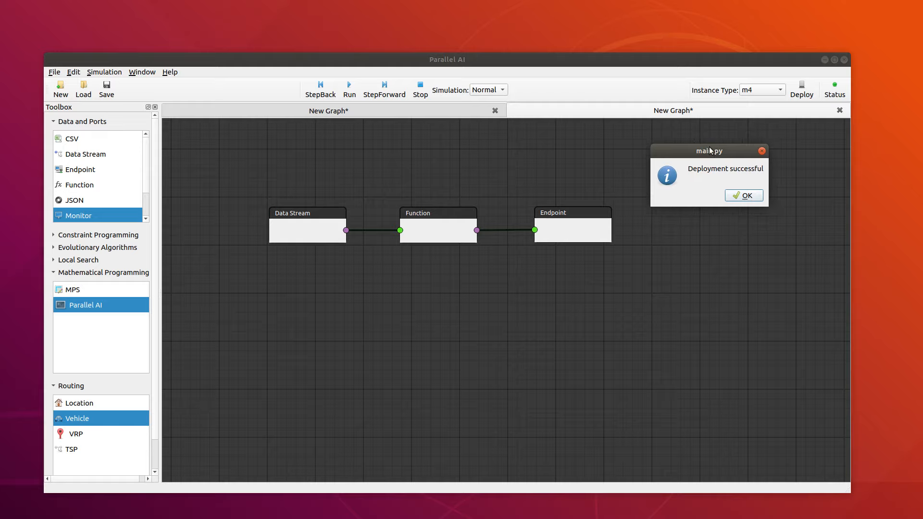
pyautogui.click(746, 196)
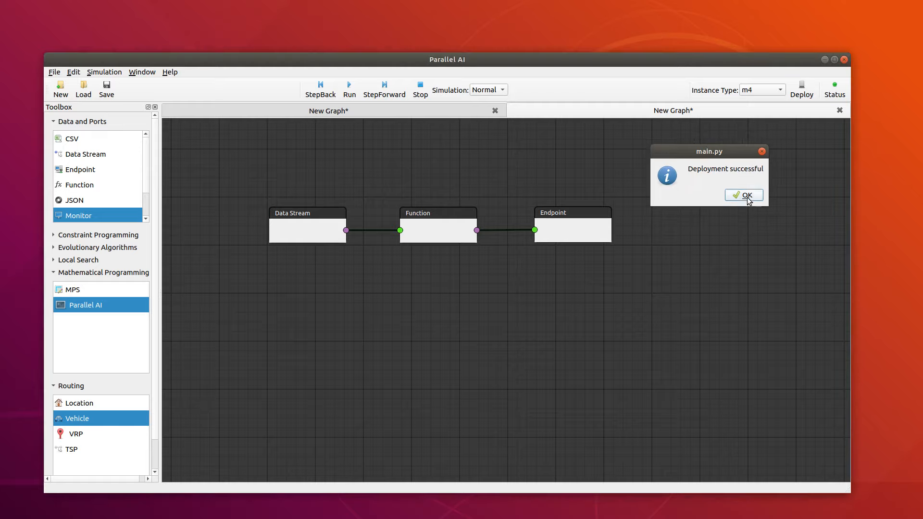
pyautogui.click(315, 242)
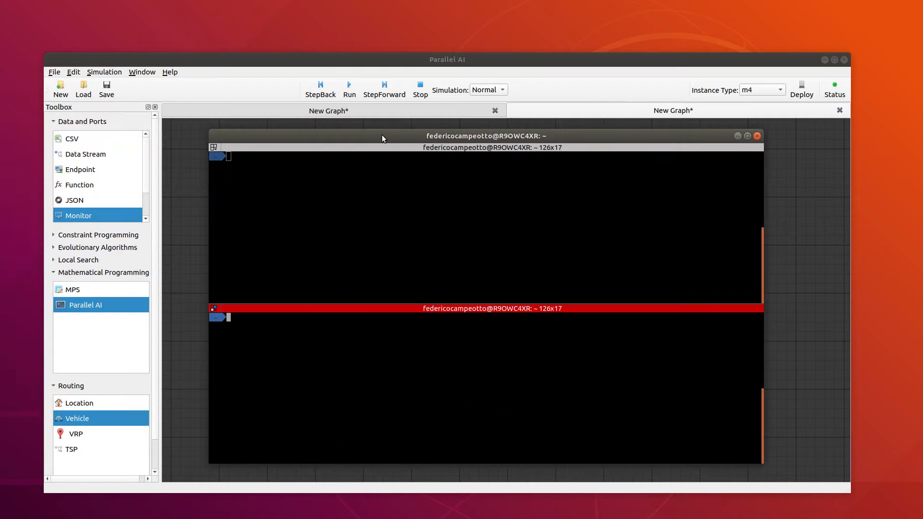
# Step: Switch to the terminal and use curl to POST the JSON array [34098, 1, 1, 0, 1, 1, 0] to localhost:5001/input
pyautogui.moveTo(381, 135); pyautogui.dragTo(446, 131)
pyautogui.click(396, 179)
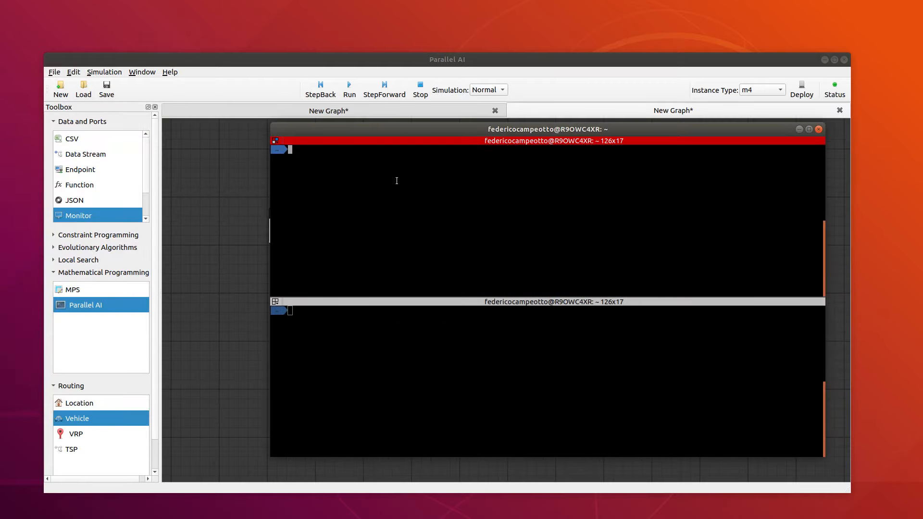
pyautogui.moveTo(348, 124); pyautogui.dragTo(426, 138)
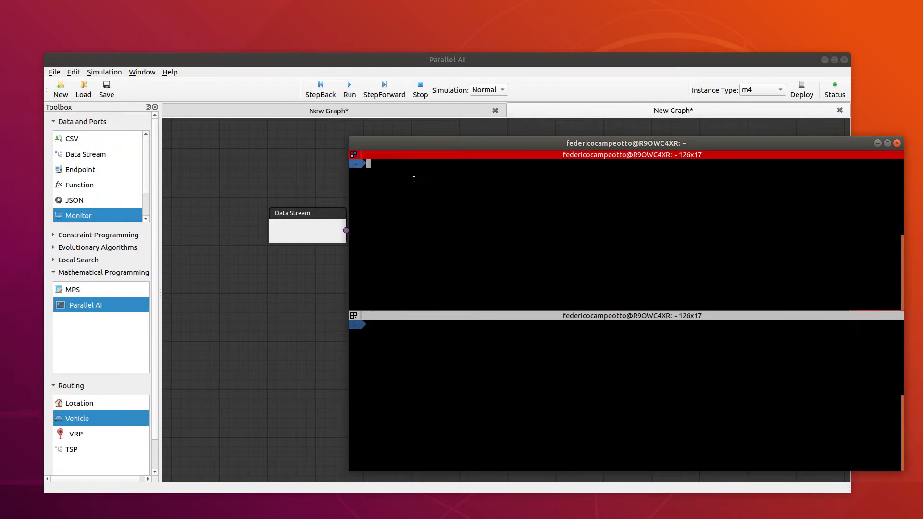
pyautogui.write('curl -X POST  localhost:5001/input -H "Content-Type:application/json" -d \'[123455, 1, 1, 0, 1, 1, 0]\'')
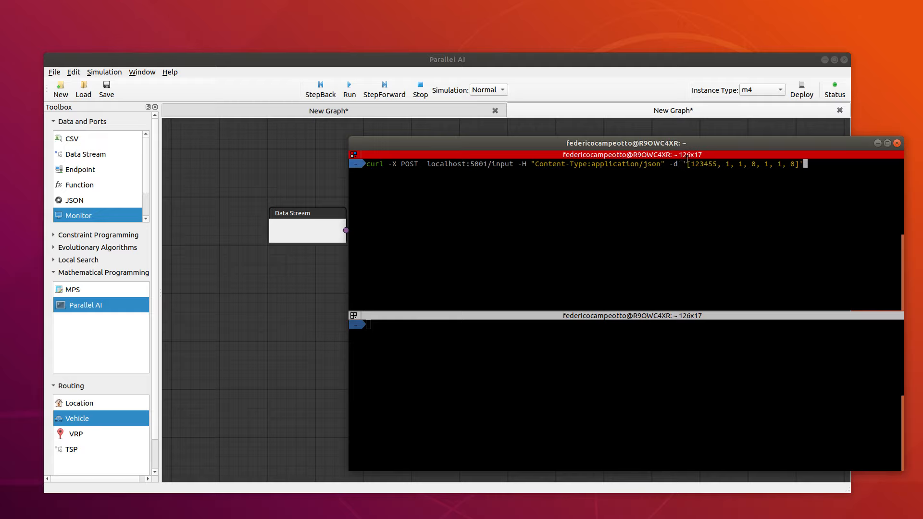
pyautogui.press('Left')
pyautogui.press('Left')
pyautogui.press('Left')
pyautogui.press('Left')
pyautogui.press('Left')
pyautogui.press('Left')
pyautogui.press('Left')
pyautogui.press('Left')
pyautogui.press('Left')
pyautogui.press('Left')
pyautogui.press('Left')
pyautogui.press('Left')
pyautogui.press('Left')
pyautogui.press('Left')
pyautogui.press('Left')
pyautogui.press('Left')
pyautogui.press('Left')
pyautogui.press('Left')
pyautogui.press('Left')
pyautogui.press('Left')
pyautogui.press('BackSpace')
pyautogui.press('BackSpace')
pyautogui.press('BackSpace')
pyautogui.press('BackSpace')
pyautogui.press('BackSpace')
pyautogui.press('BackSpace')
pyautogui.write('34098')
pyautogui.moveTo(660, 146); pyautogui.dragTo(563, 236)
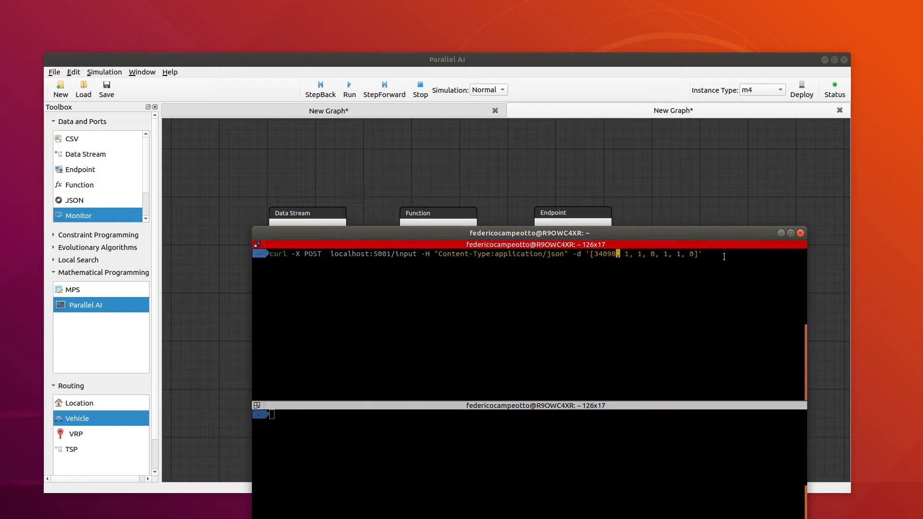
pyautogui.press('Return')
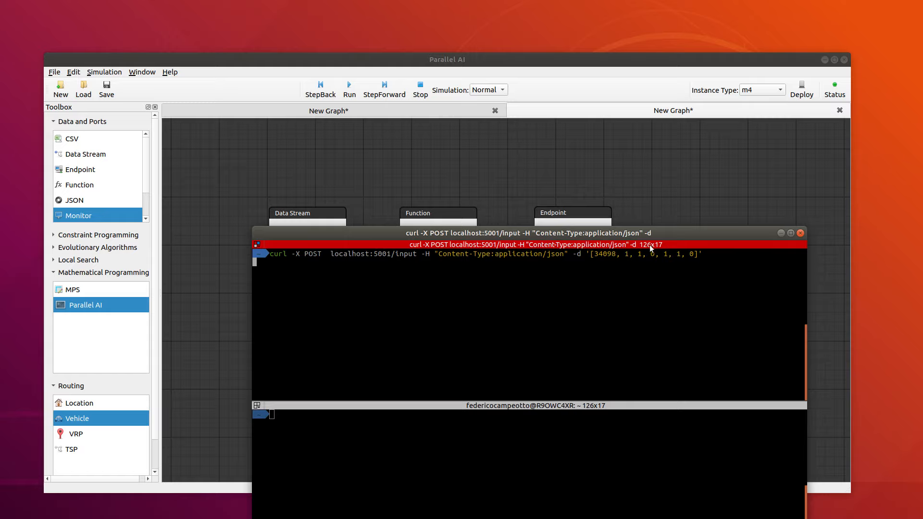
# Step: Enter curl localhost:5001/output in the second terminal pane, review the Function node's code, and run the request
pyautogui.moveTo(612, 236); pyautogui.dragTo(640, 140)
pyautogui.click(419, 384)
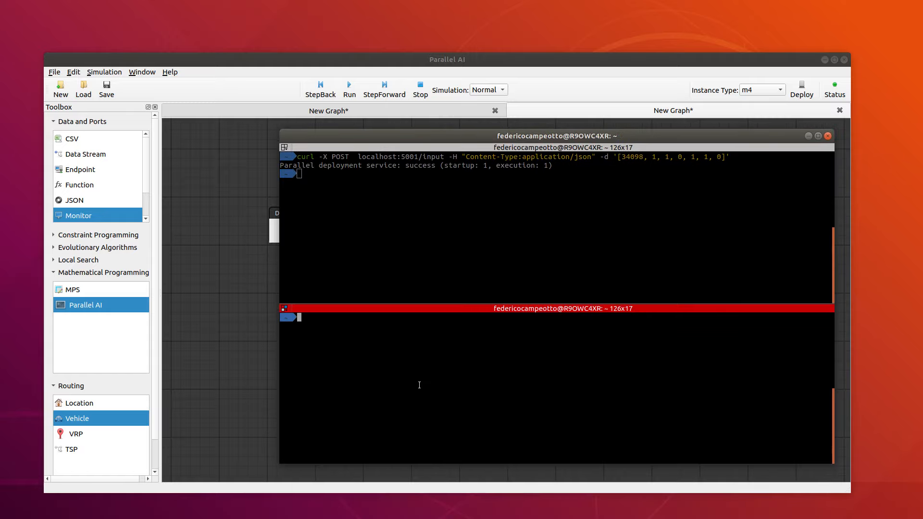
pyautogui.write('curl localhost:5001/output')
pyautogui.moveTo(597, 137); pyautogui.dragTo(596, 251)
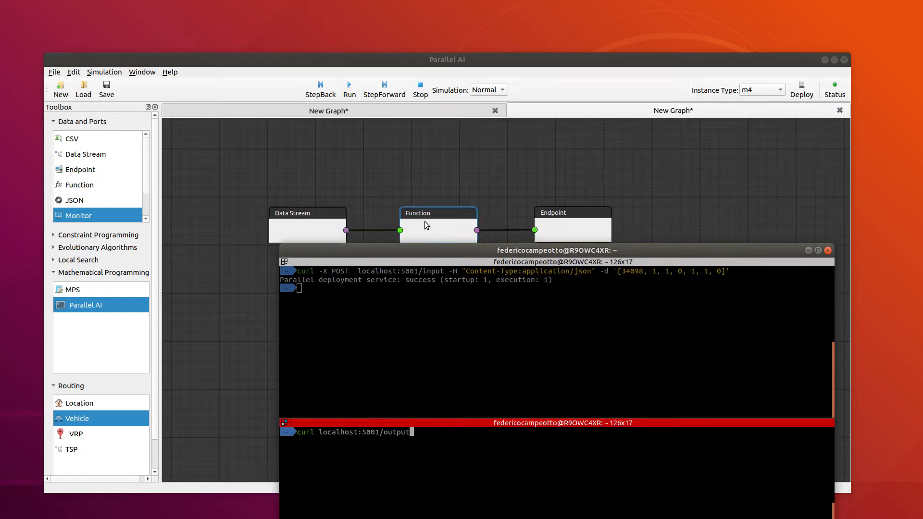
pyautogui.moveTo(535, 255); pyautogui.dragTo(657, 254)
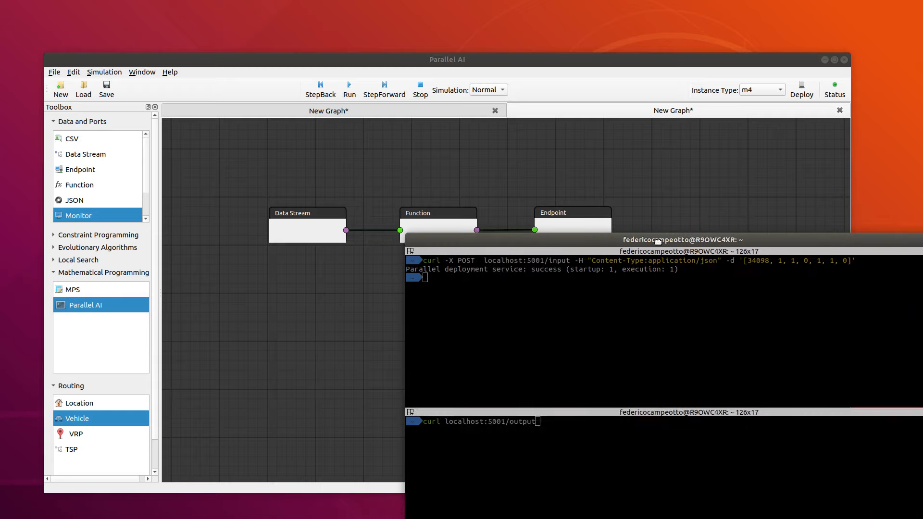
pyautogui.doubleClick(457, 222)
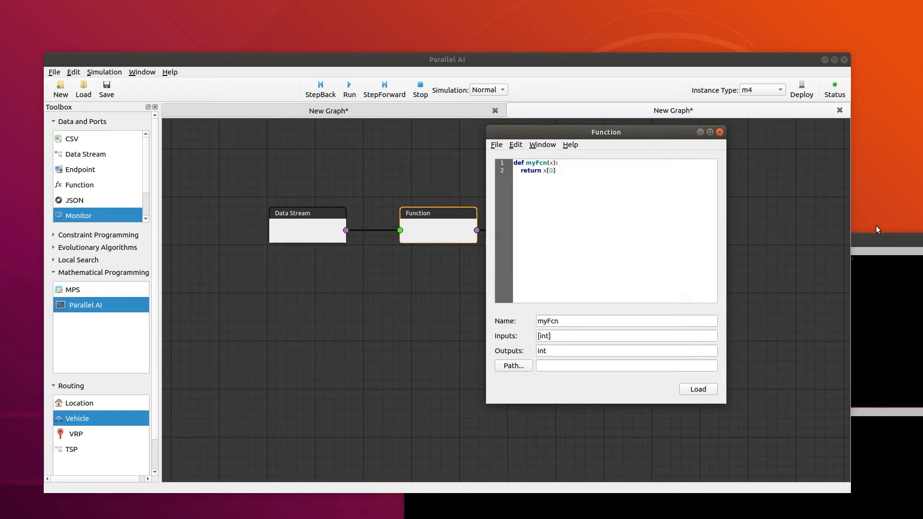
pyautogui.moveTo(877, 235); pyautogui.dragTo(663, 119)
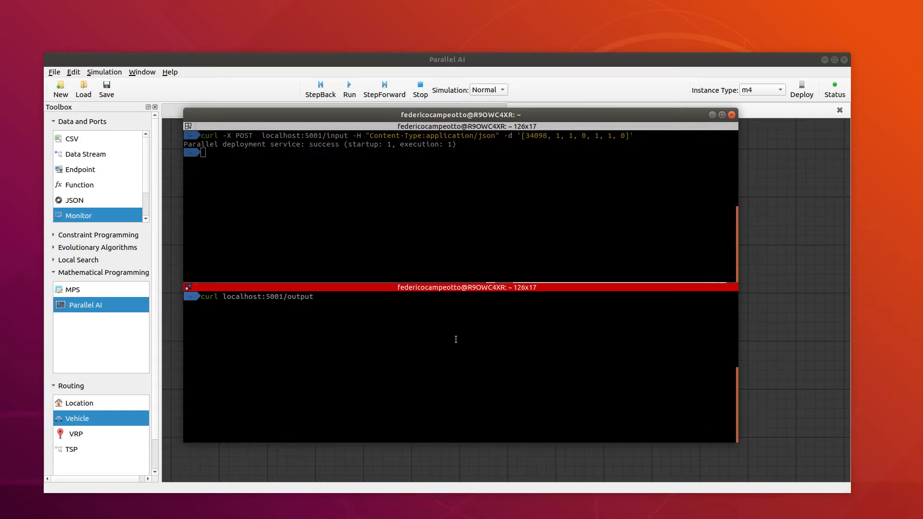
pyautogui.press('Return')
# Step: Resend the POST request to localhost:5001/input in the first terminal pane with the array's first value changed to 2341
pyautogui.click(496, 196)
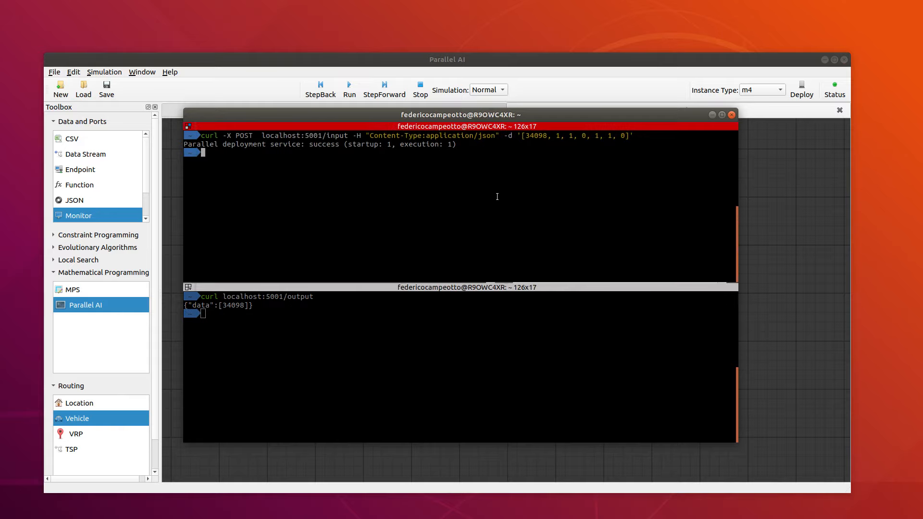
pyautogui.press('Up')
pyautogui.press('Left')
pyautogui.press('Left')
pyautogui.press('Left')
pyautogui.press('Left')
pyautogui.press('Left')
pyautogui.press('Left')
pyautogui.press('Left')
pyautogui.press('Left')
pyautogui.press('Left')
pyautogui.press('Left')
pyautogui.press('Left')
pyautogui.press('Left')
pyautogui.press('Left')
pyautogui.press('Left')
pyautogui.press('Left')
pyautogui.press('Left')
pyautogui.press('Left')
pyautogui.press('Left')
pyautogui.press('Left')
pyautogui.press('Left')
pyautogui.press('Left')
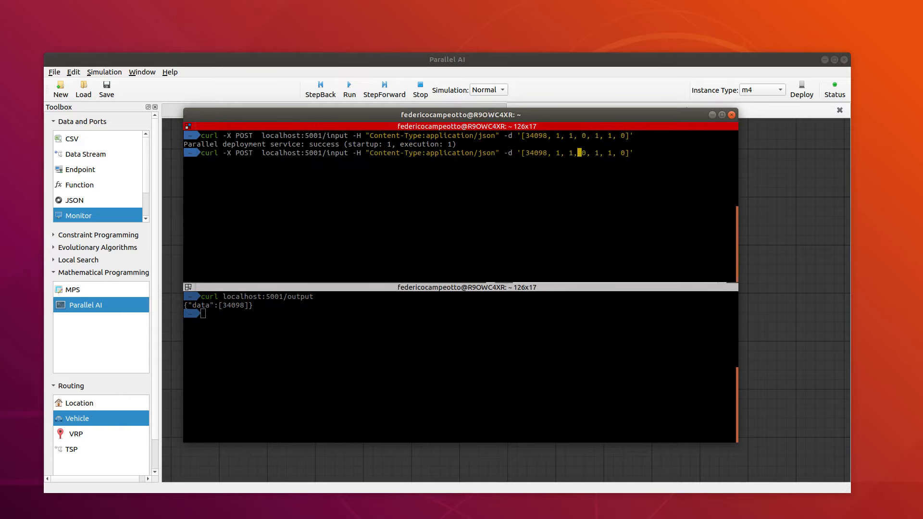
pyautogui.press('BackSpace')
pyautogui.press('BackSpace')
pyautogui.press('BackSpace')
pyautogui.press('BackSpace')
pyautogui.press('BackSpace')
pyautogui.write('2341')
pyautogui.press('Return')
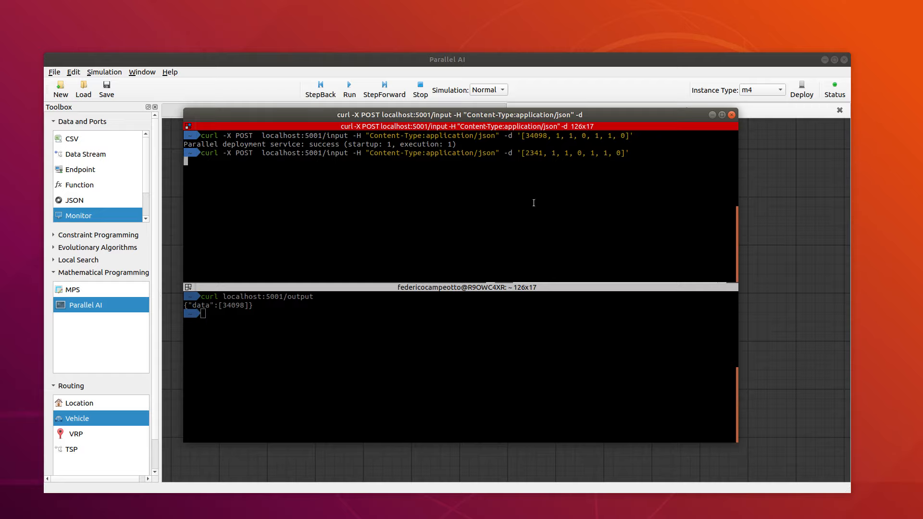
# Step: Rerun curl localhost:5001/output in the second terminal pane to fetch the latest output
pyautogui.click(311, 350)
pyautogui.press('Up')
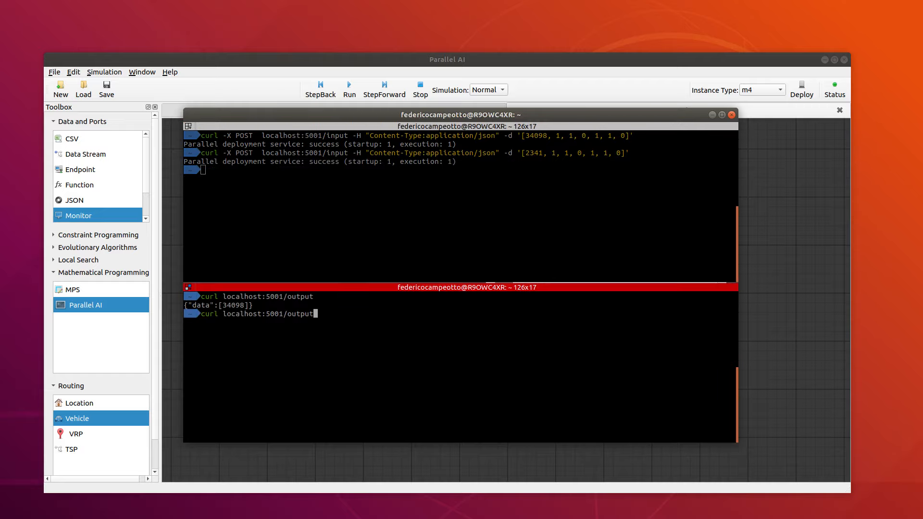
pyautogui.press('Return')
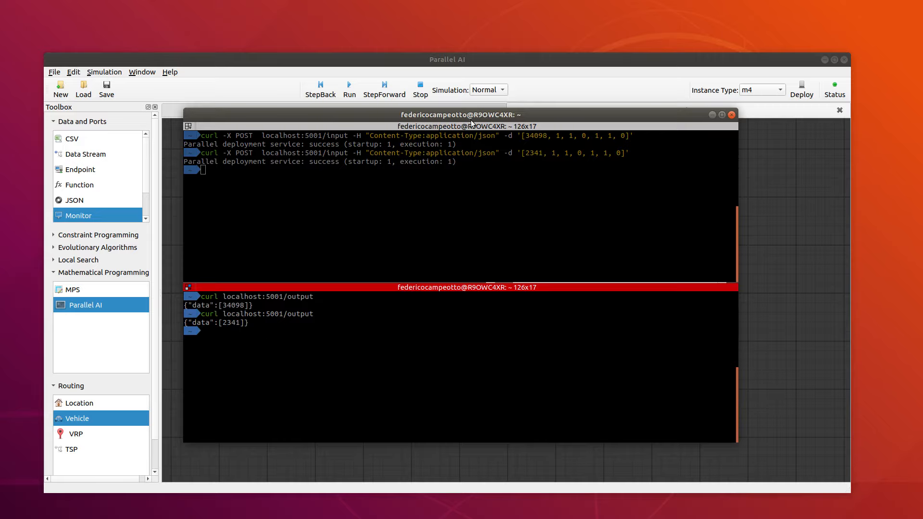
# Step: Return to Parallel AI, close the Function node's editor and switch to the VRP graph
pyautogui.moveTo(534, 117); pyautogui.dragTo(529, 134)
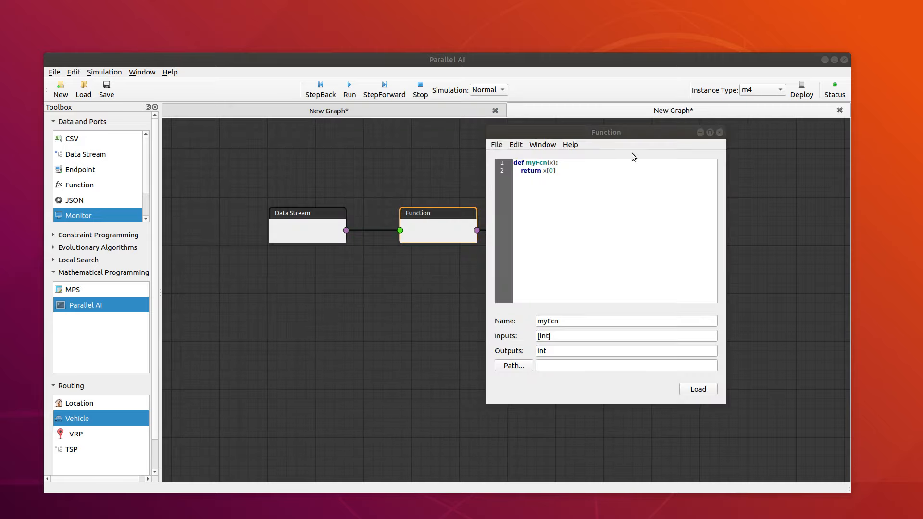
pyautogui.click(719, 132)
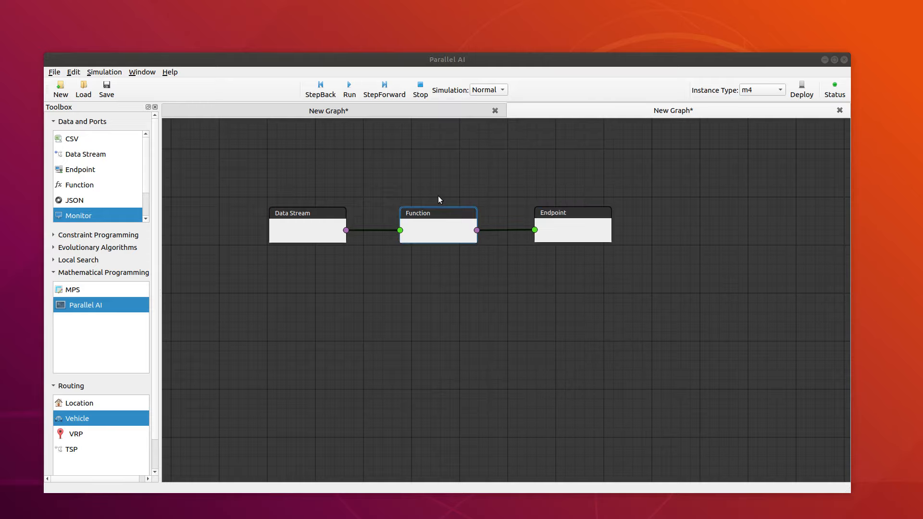
pyautogui.click(399, 110)
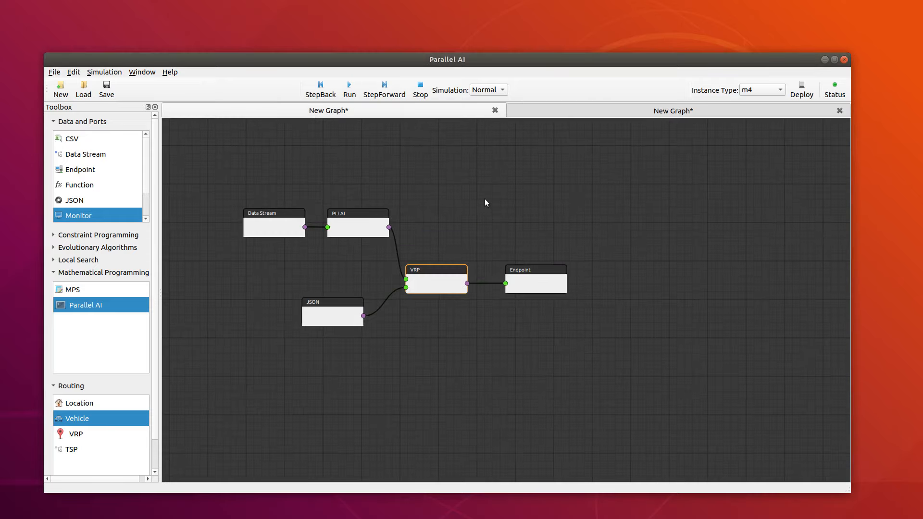